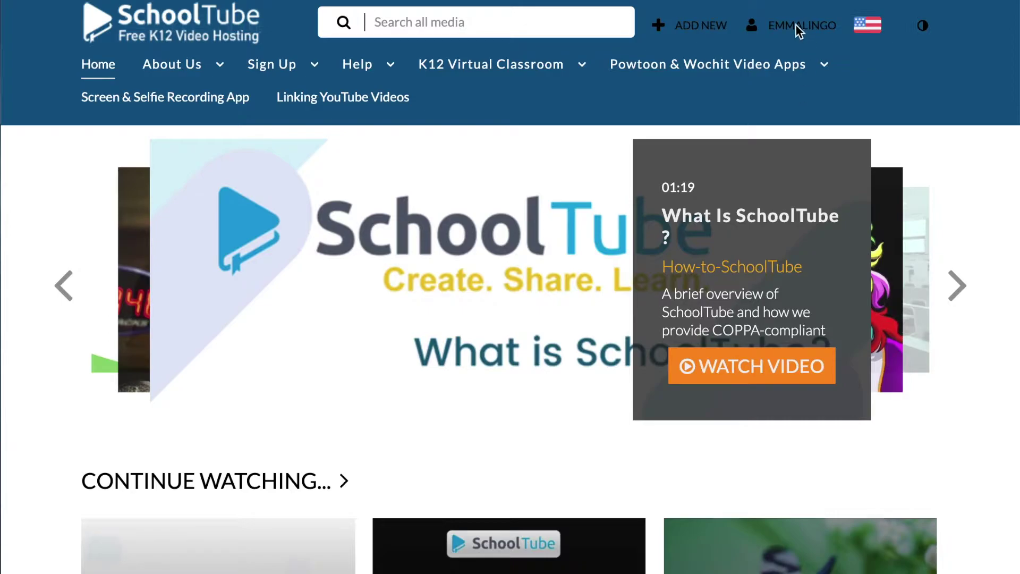
Go to My Media from the account menu and scroll to the Powtoon Explainer video.
{"action": "left_click", "coordinate": [796, 27]}
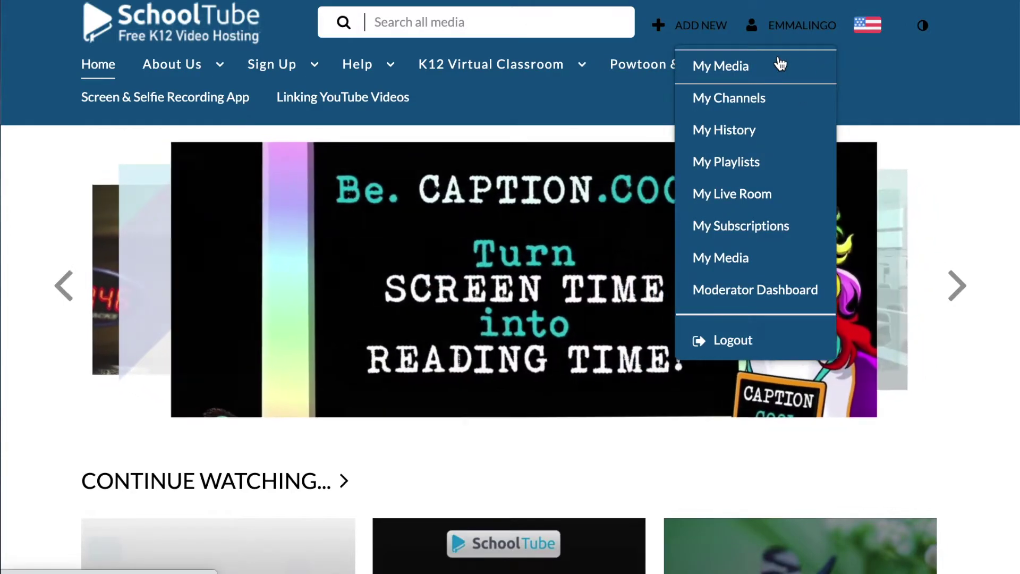
{"action": "left_click", "coordinate": [780, 63]}
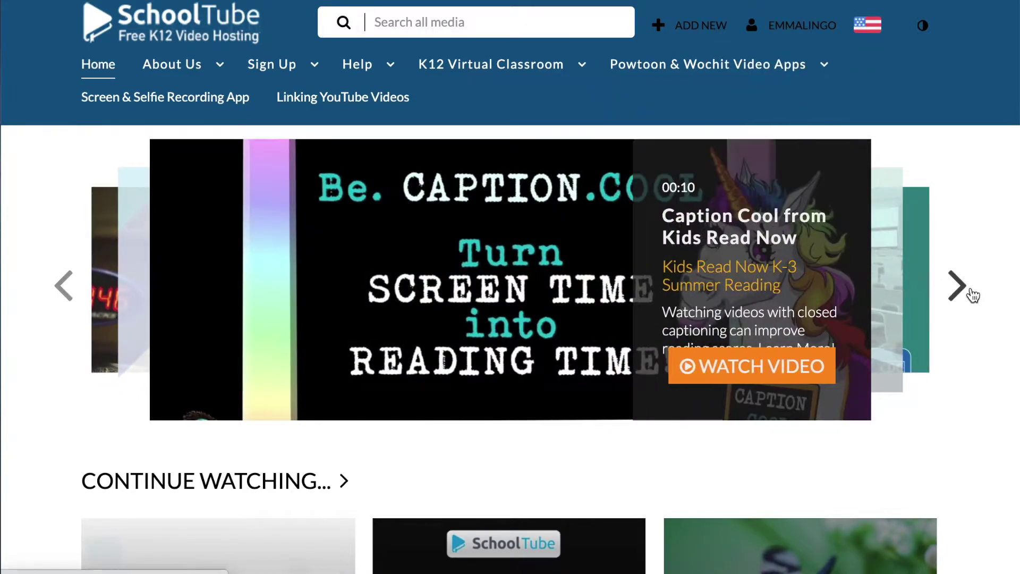
{"action": "scroll", "coordinate": [874, 492], "scroll_direction": "down", "scroll_amount": 4}
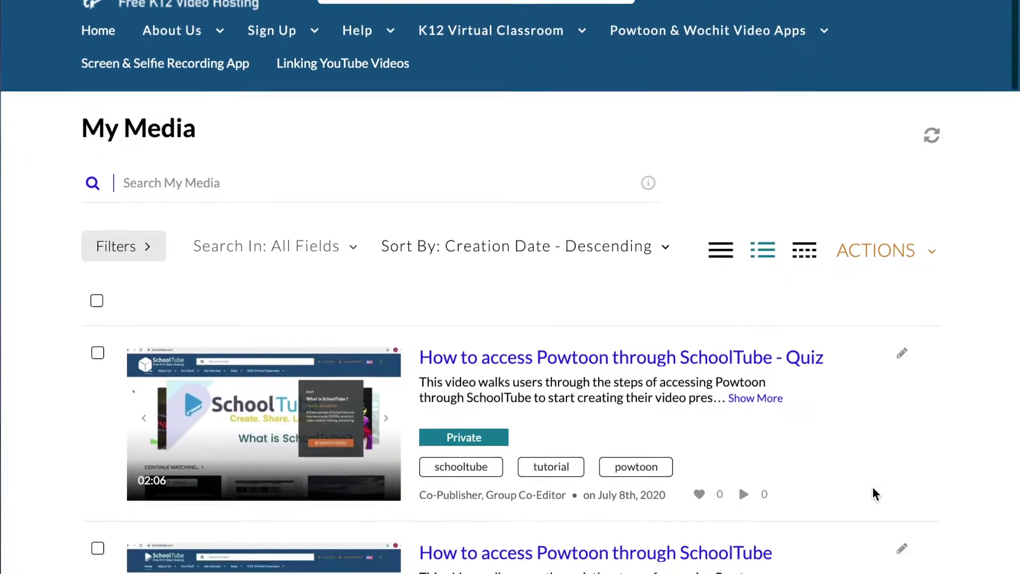
{"action": "scroll", "coordinate": [872, 486], "scroll_direction": "down", "scroll_amount": 6}
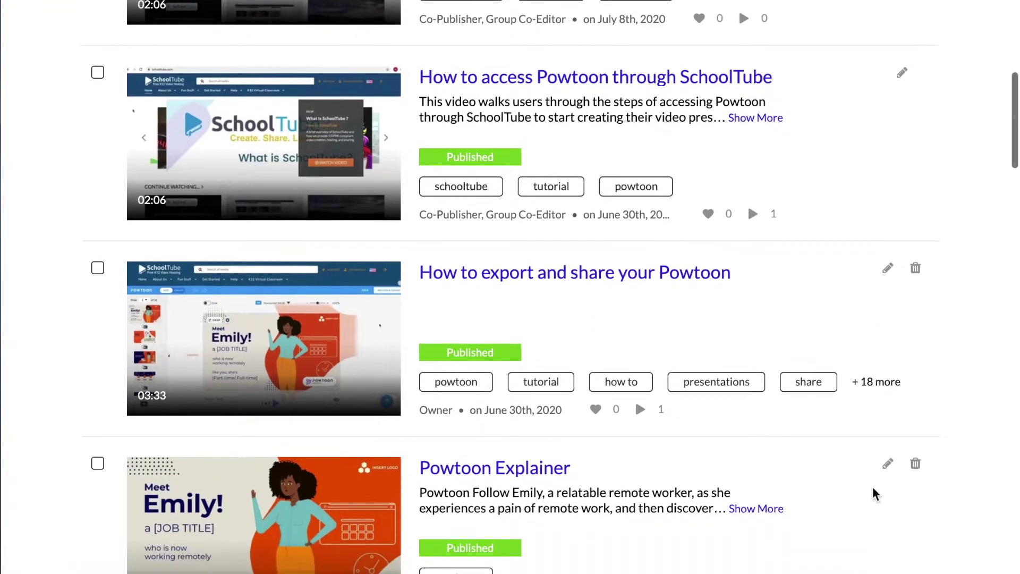
{"action": "scroll", "coordinate": [872, 486], "scroll_direction": "up", "scroll_amount": 3}
{"action": "scroll", "coordinate": [873, 486], "scroll_direction": "down", "scroll_amount": 2}
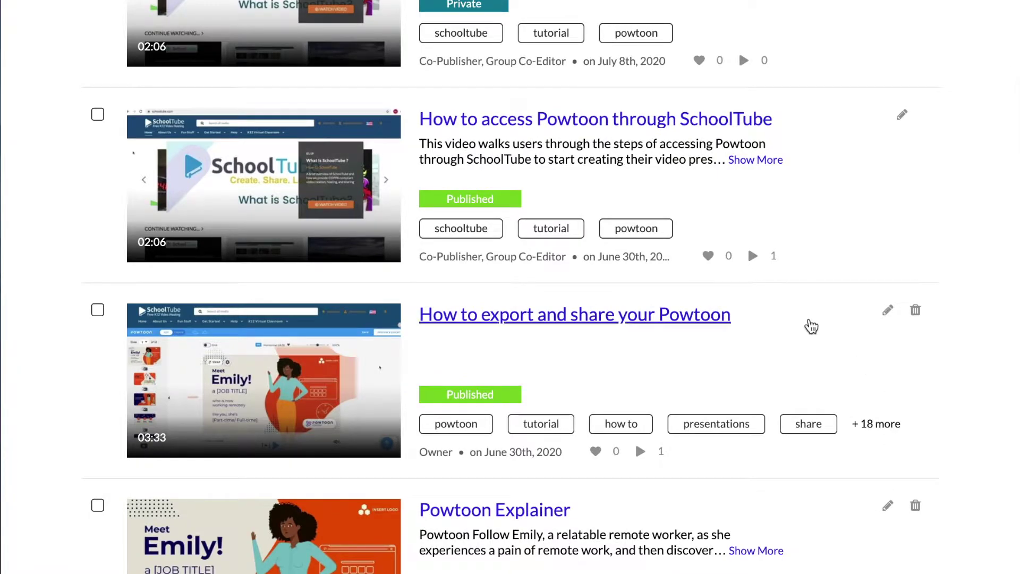
{"action": "scroll", "coordinate": [774, 481], "scroll_direction": "down", "scroll_amount": 7}
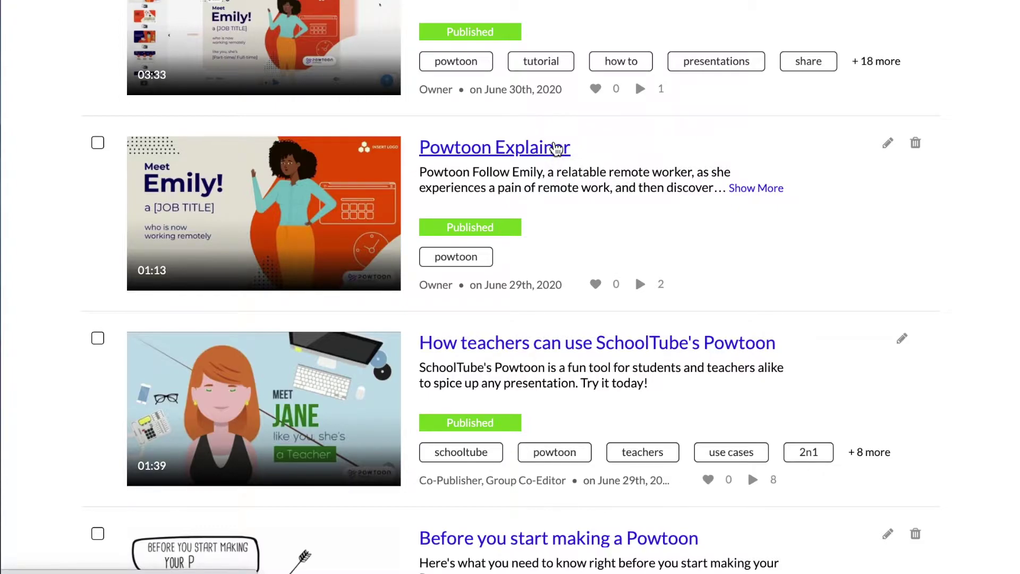
Open the Powtoon Explainer video page and choose ACTIONS > Edit.
{"action": "left_click", "coordinate": [393, 143]}
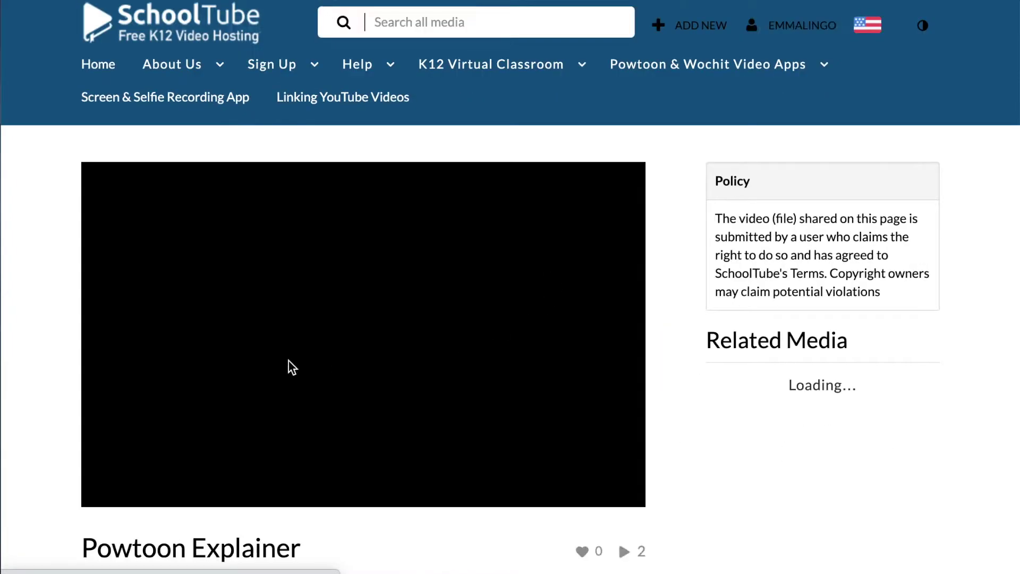
{"action": "scroll", "coordinate": [269, 343], "scroll_direction": "down", "scroll_amount": 3}
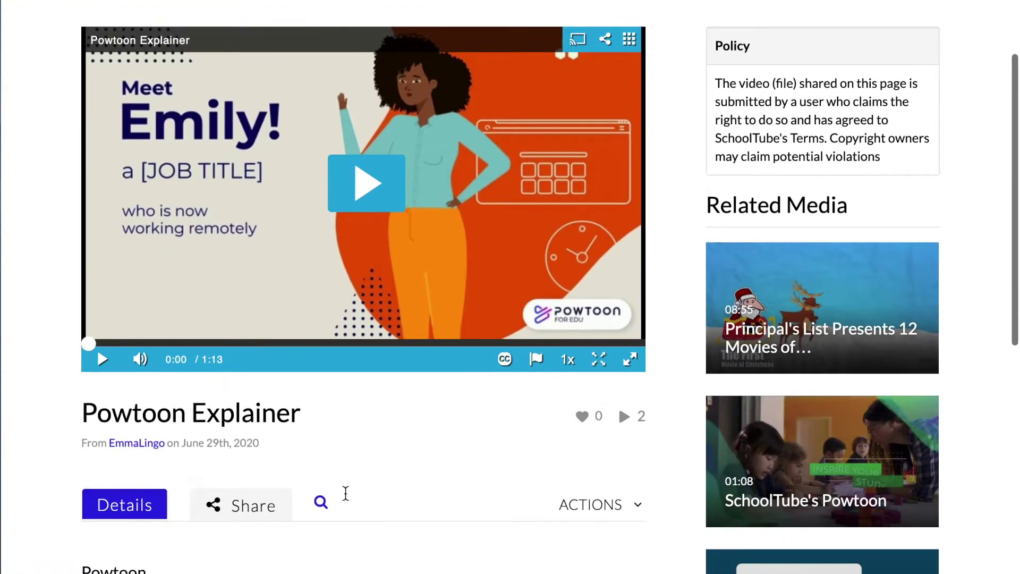
{"action": "scroll", "coordinate": [332, 328], "scroll_direction": "down", "scroll_amount": 5}
{"action": "scroll", "coordinate": [333, 330], "scroll_direction": "up", "scroll_amount": 3}
{"action": "scroll", "coordinate": [334, 329], "scroll_direction": "down", "scroll_amount": 4}
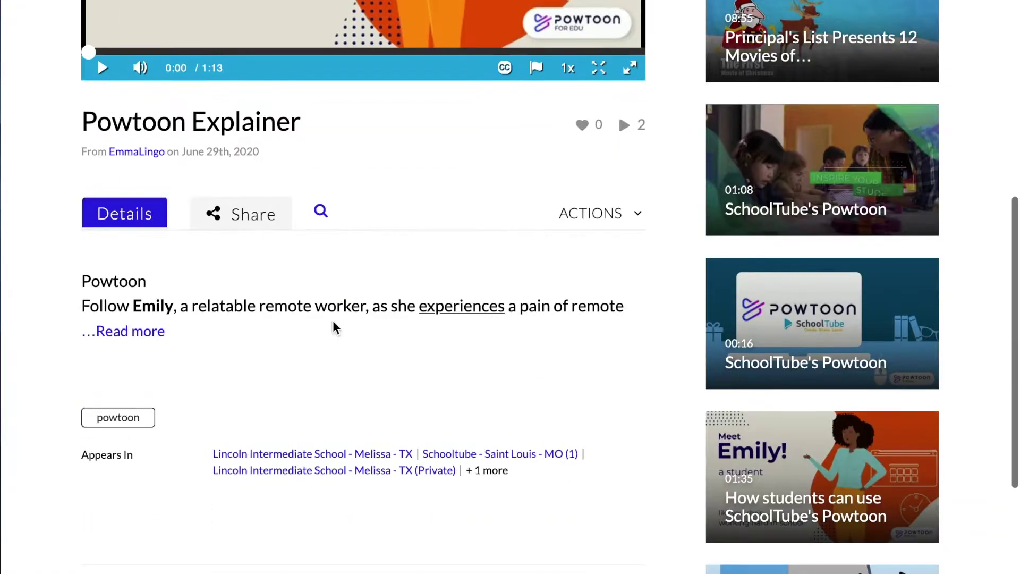
{"action": "left_click", "coordinate": [586, 217]}
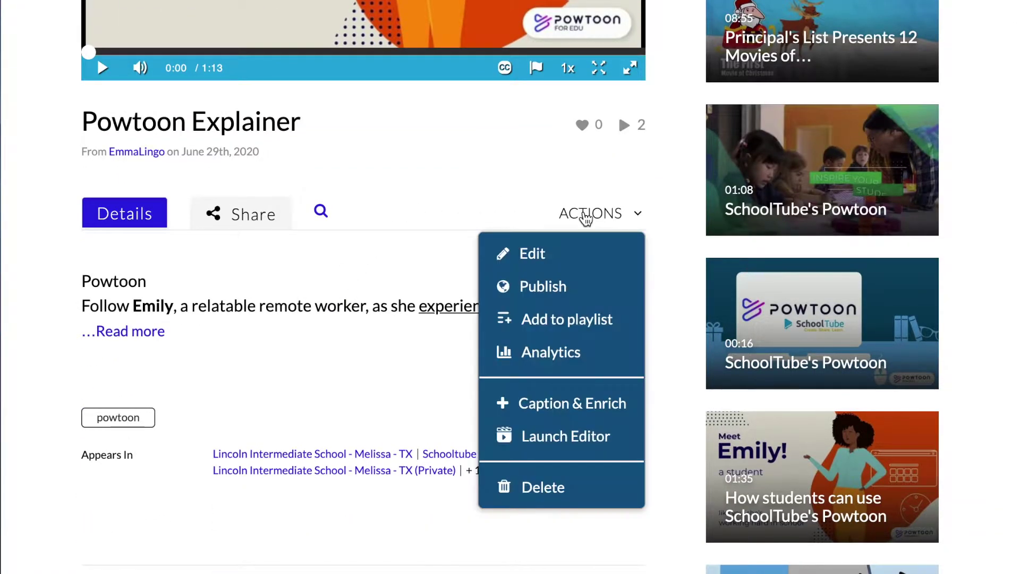
{"action": "left_click", "coordinate": [574, 249]}
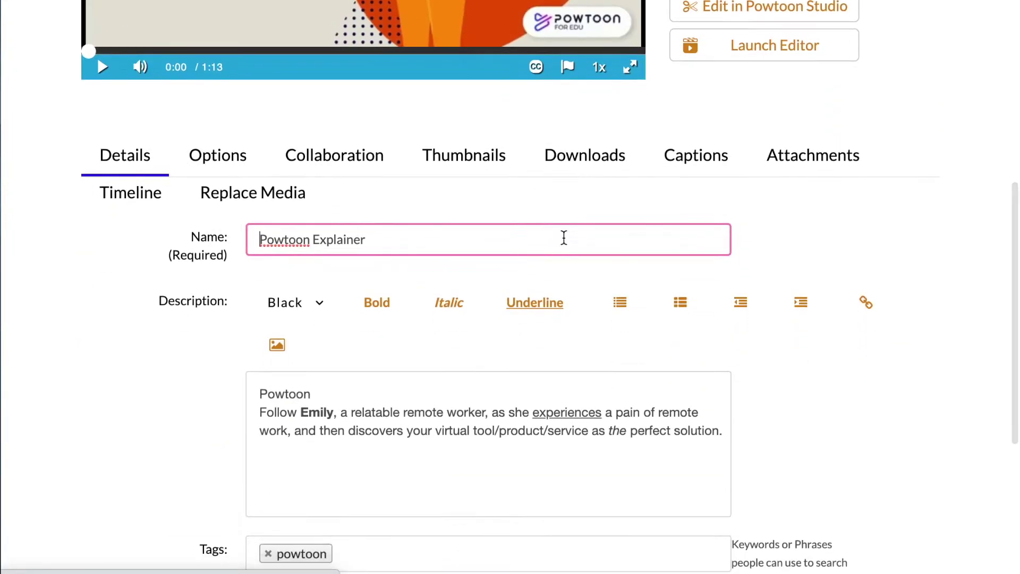
Switch to the Timeline tab and bring up the Upload Deck area for slides.
{"action": "left_click", "coordinate": [149, 197]}
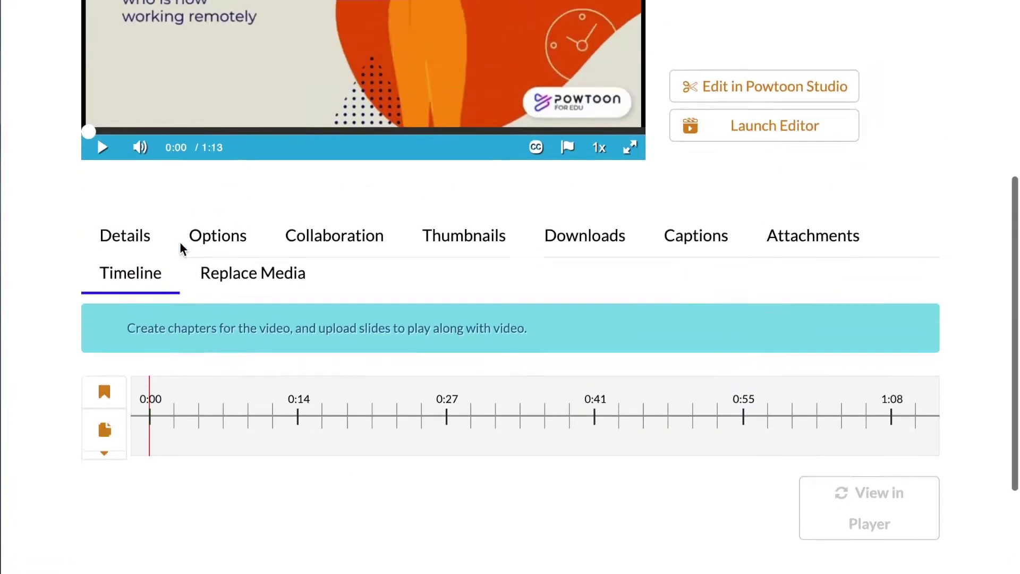
{"action": "scroll", "coordinate": [180, 242], "scroll_direction": "up", "scroll_amount": 4}
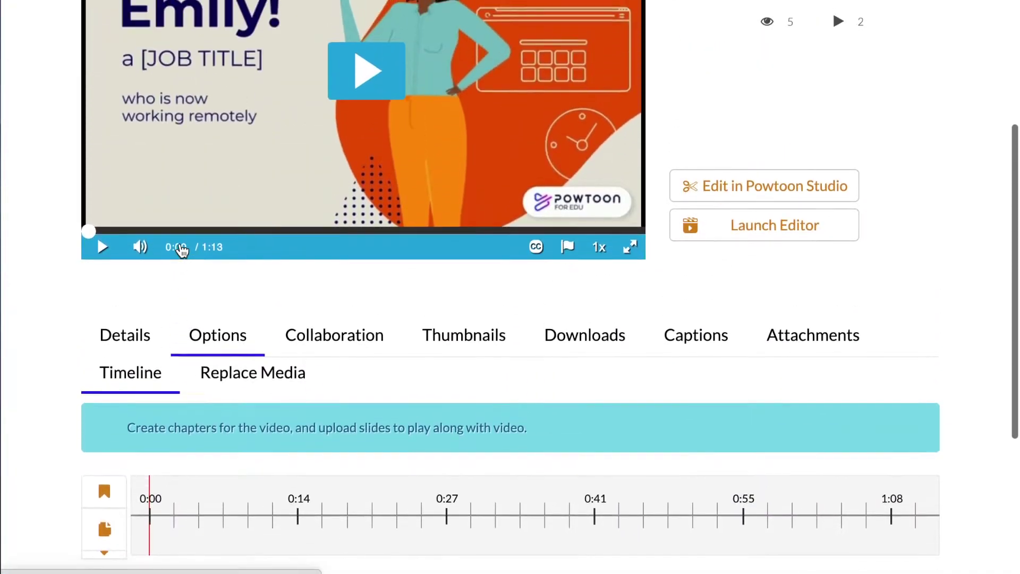
{"action": "scroll", "coordinate": [179, 243], "scroll_direction": "down", "scroll_amount": 5}
{"action": "scroll", "coordinate": [180, 242], "scroll_direction": "up", "scroll_amount": 6}
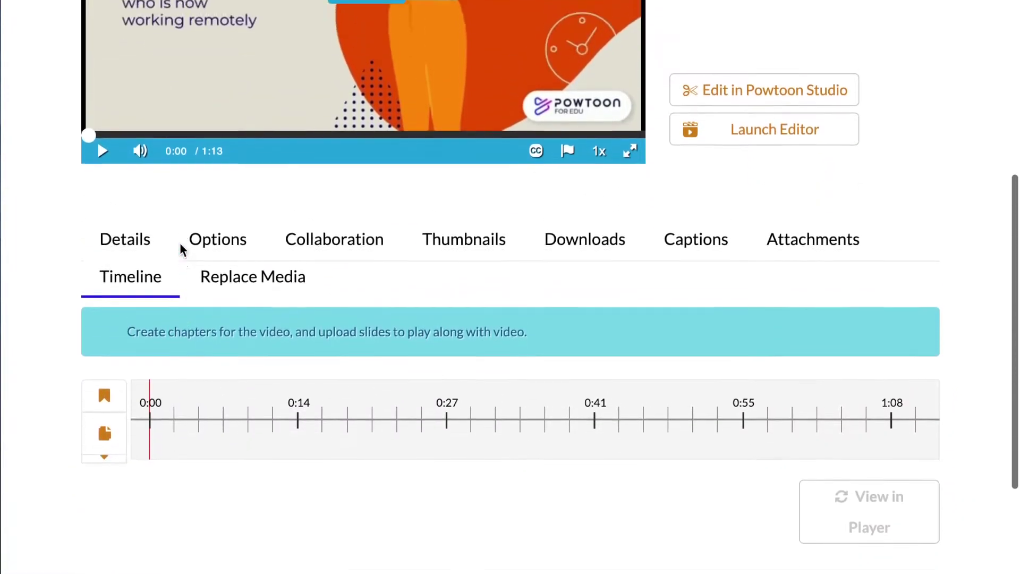
{"action": "scroll", "coordinate": [181, 250], "scroll_direction": "down", "scroll_amount": 3}
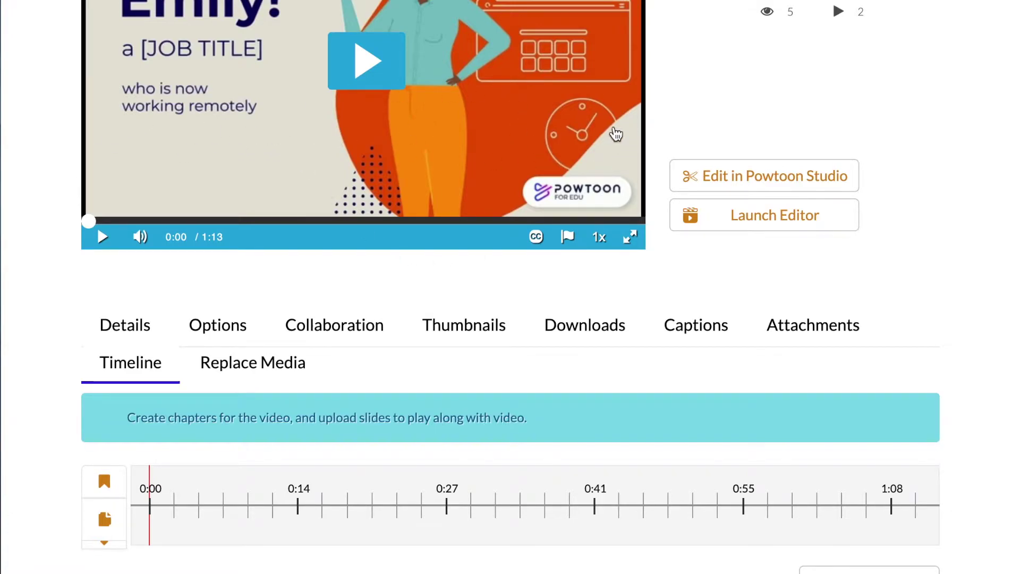
{"action": "scroll", "coordinate": [425, 324], "scroll_direction": "down", "scroll_amount": 1}
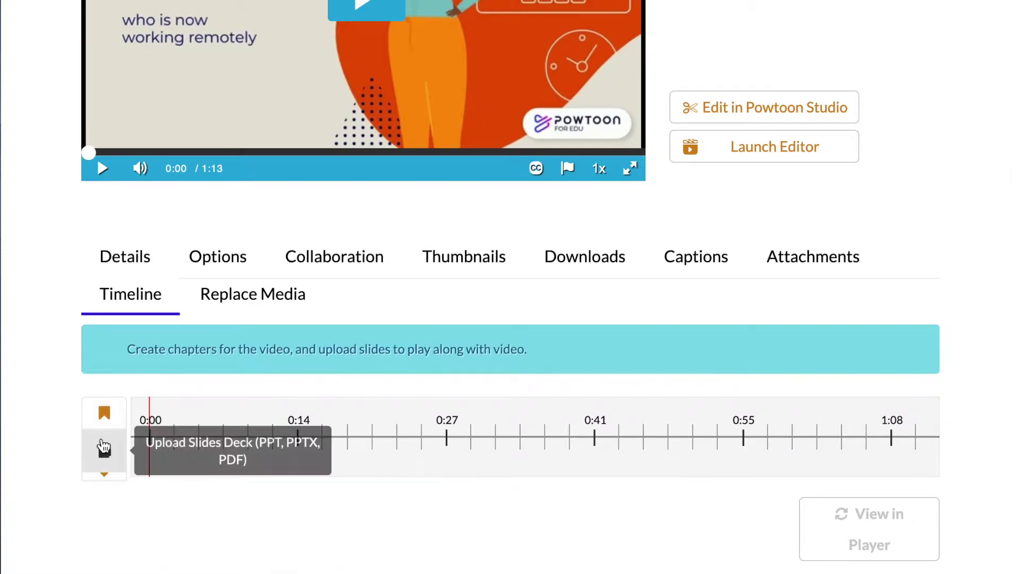
{"action": "left_click", "coordinate": [104, 448]}
Upload fordemo.pdf from the Desktop as the slide deck at Normal Resolution (1024x768).
{"action": "scroll", "coordinate": [166, 458], "scroll_direction": "down", "scroll_amount": 3}
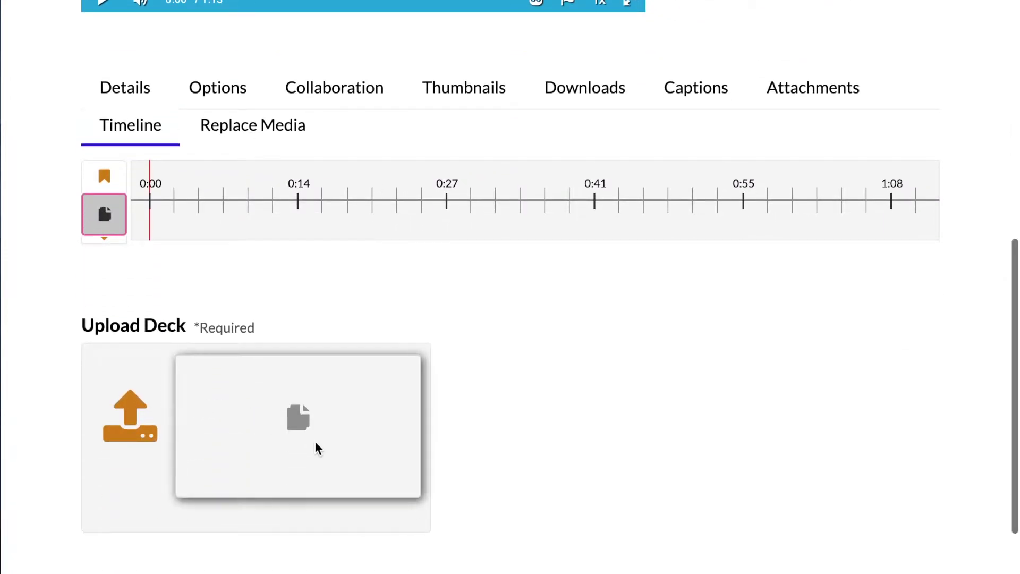
{"action": "left_click", "coordinate": [131, 422]}
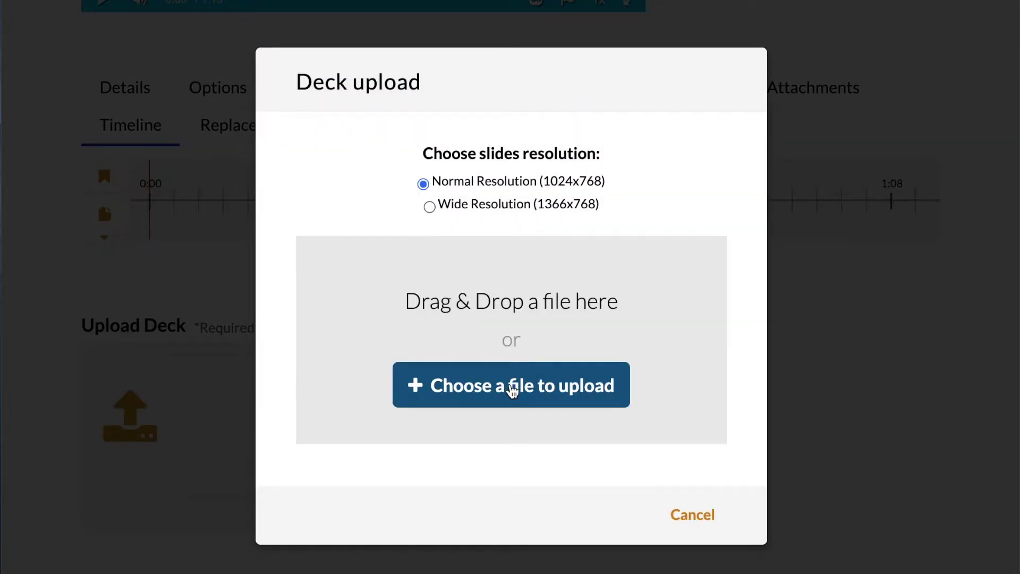
{"action": "left_click", "coordinate": [512, 390]}
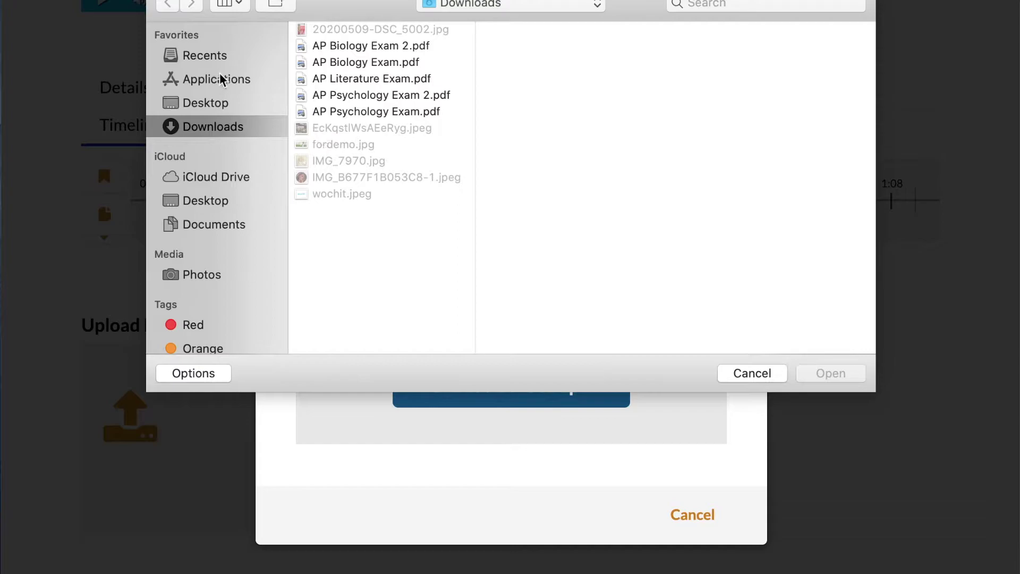
{"action": "left_click", "coordinate": [218, 102]}
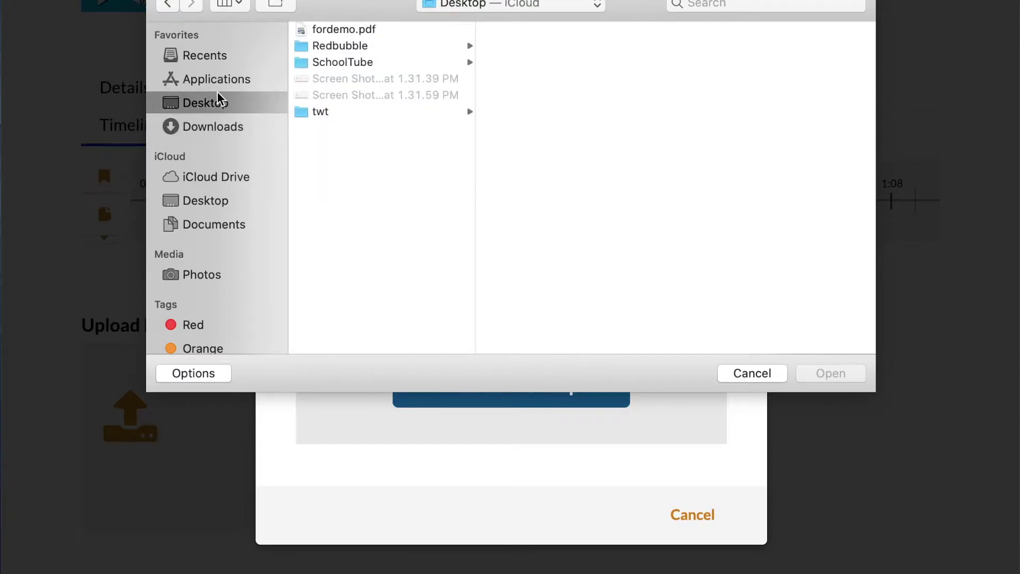
{"action": "left_click", "coordinate": [342, 32]}
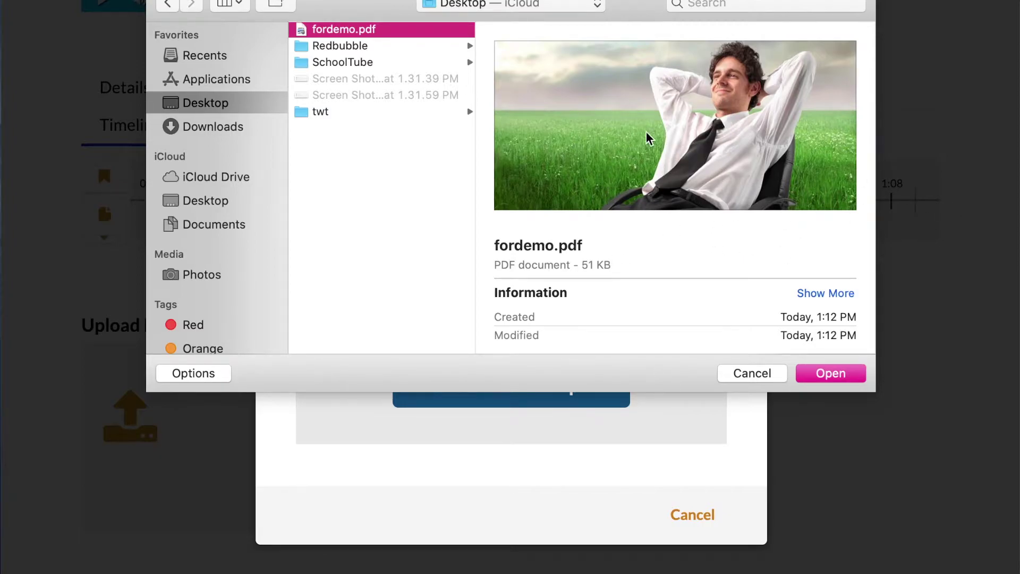
{"action": "key", "text": "Return"}
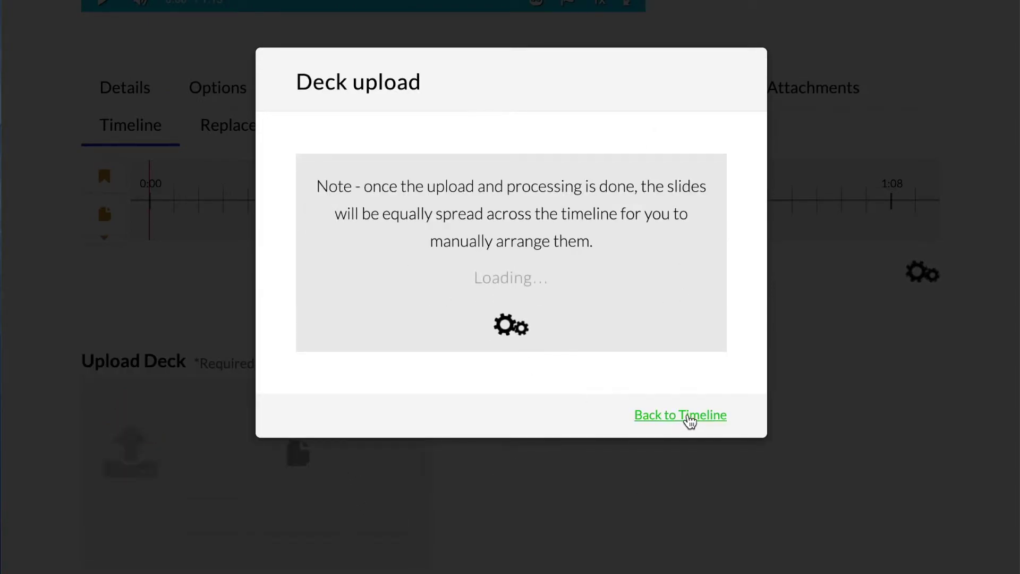
Return to the timeline and wait until the fordemo.pdf slide marker appears at 0:00.
{"action": "left_click", "coordinate": [689, 417]}
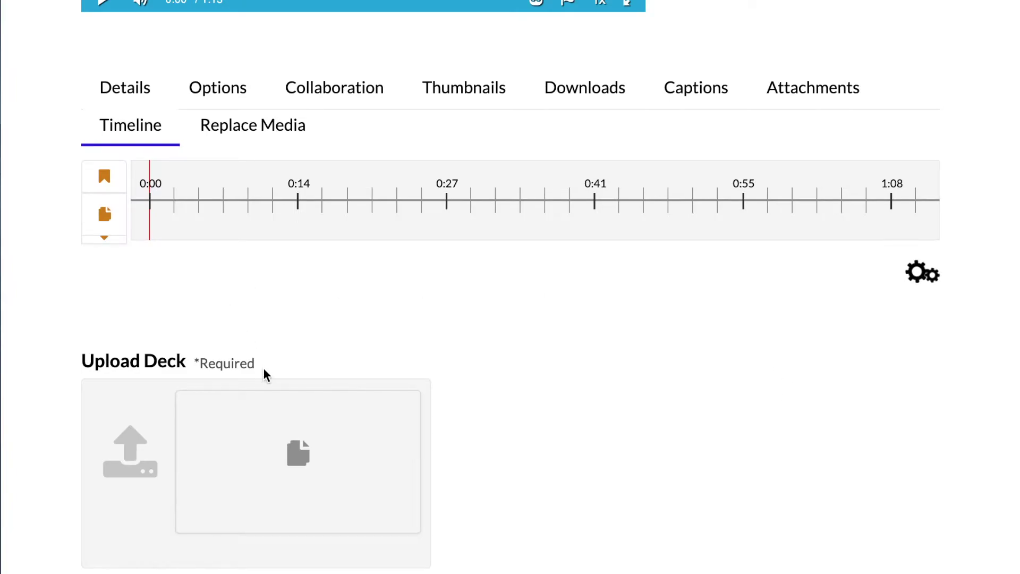
{"action": "scroll", "coordinate": [264, 374], "scroll_direction": "down", "scroll_amount": 1}
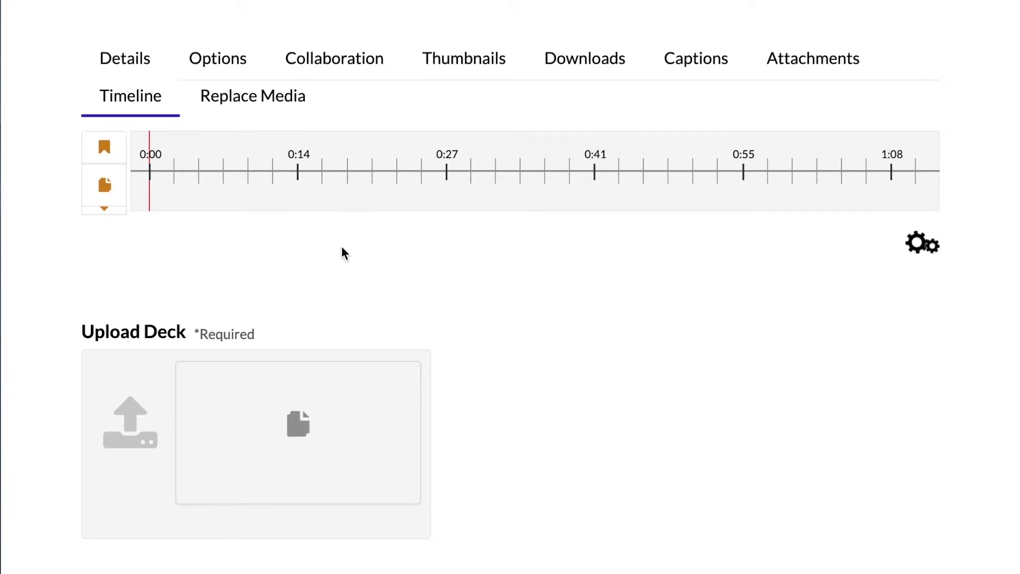
{"action": "scroll", "coordinate": [342, 251], "scroll_direction": "up", "scroll_amount": 1}
{"action": "scroll", "coordinate": [342, 251], "scroll_direction": "up", "scroll_amount": 2}
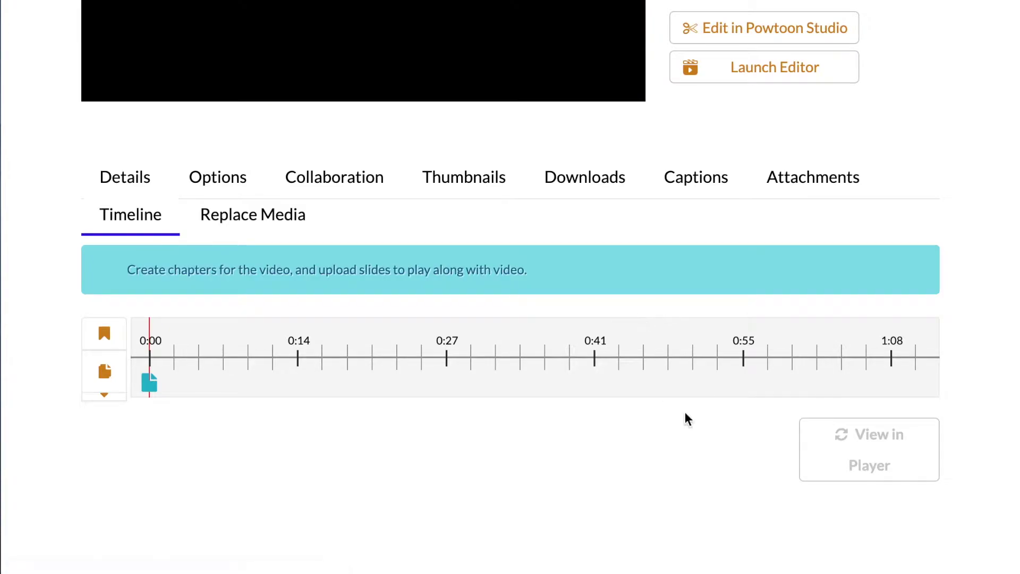
Enlarge the picture-in-picture slide inset, then shrink it back to its small size.
{"action": "scroll", "coordinate": [686, 417], "scroll_direction": "up", "scroll_amount": 3}
{"action": "scroll", "coordinate": [687, 420], "scroll_direction": "down", "scroll_amount": 3}
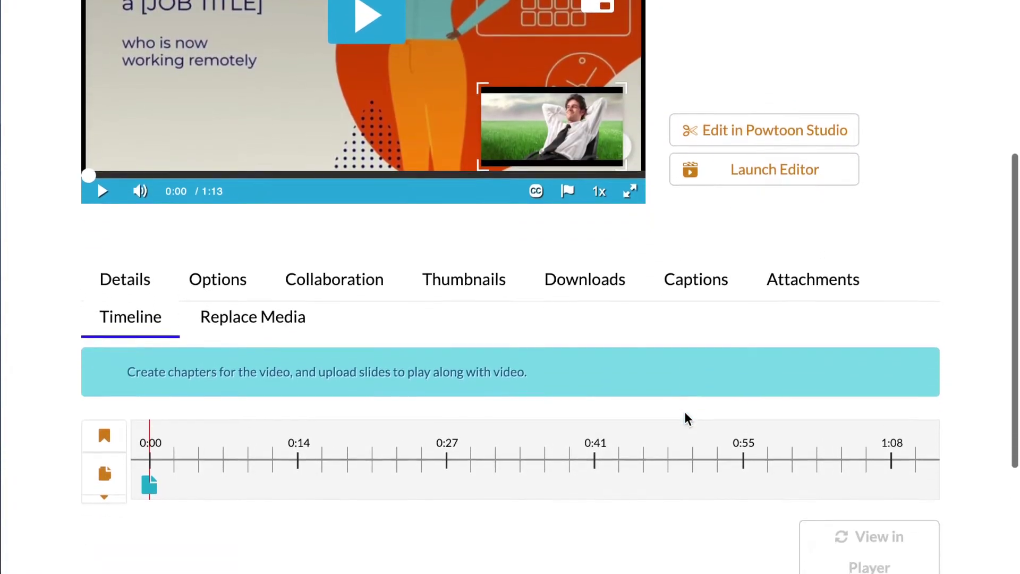
{"action": "scroll", "coordinate": [685, 418], "scroll_direction": "up", "scroll_amount": 4}
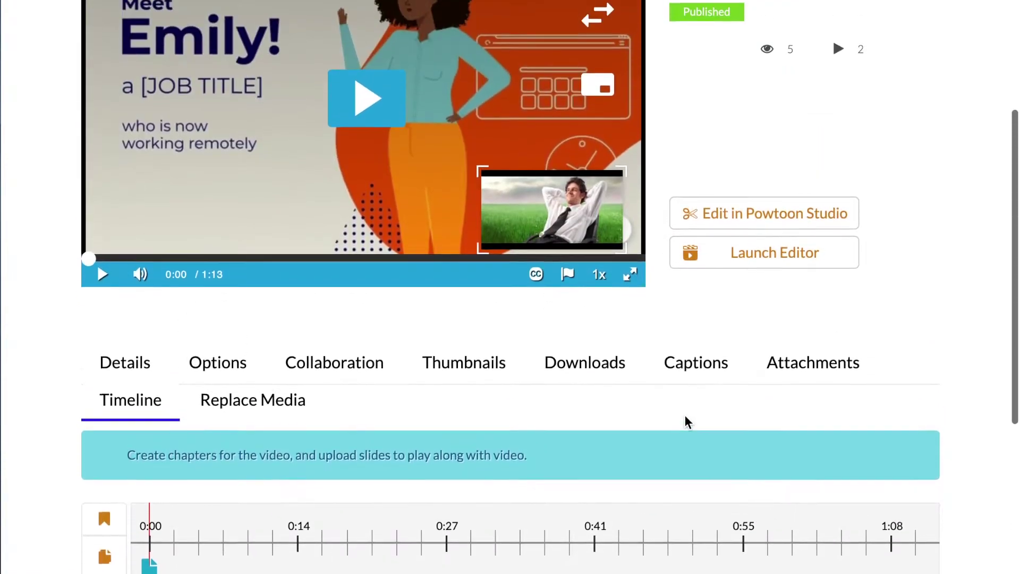
{"action": "scroll", "coordinate": [718, 154], "scroll_direction": "up", "scroll_amount": 3}
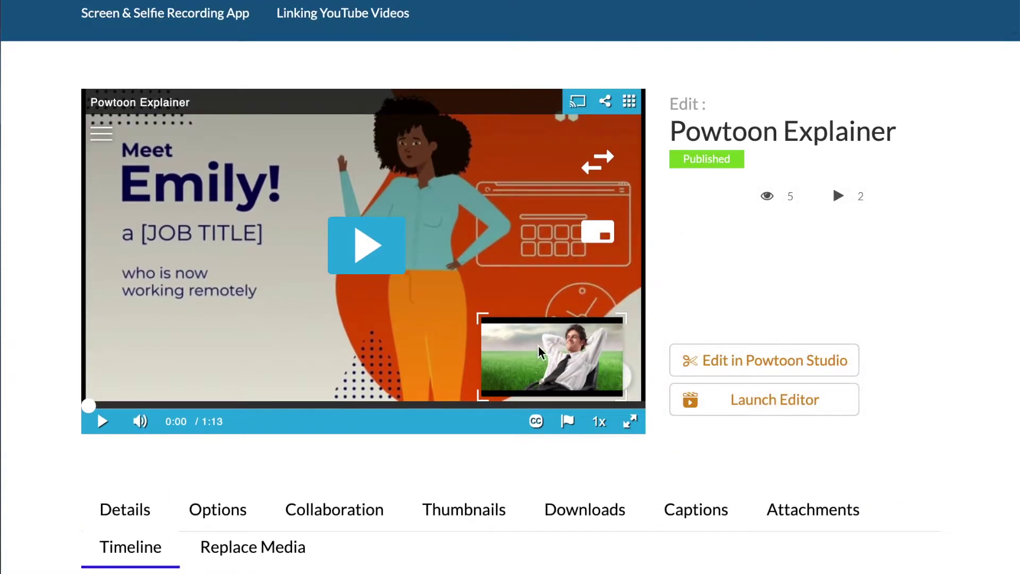
{"action": "scroll", "coordinate": [541, 353], "scroll_direction": "down", "scroll_amount": 3}
{"action": "scroll", "coordinate": [541, 352], "scroll_direction": "up", "scroll_amount": 4}
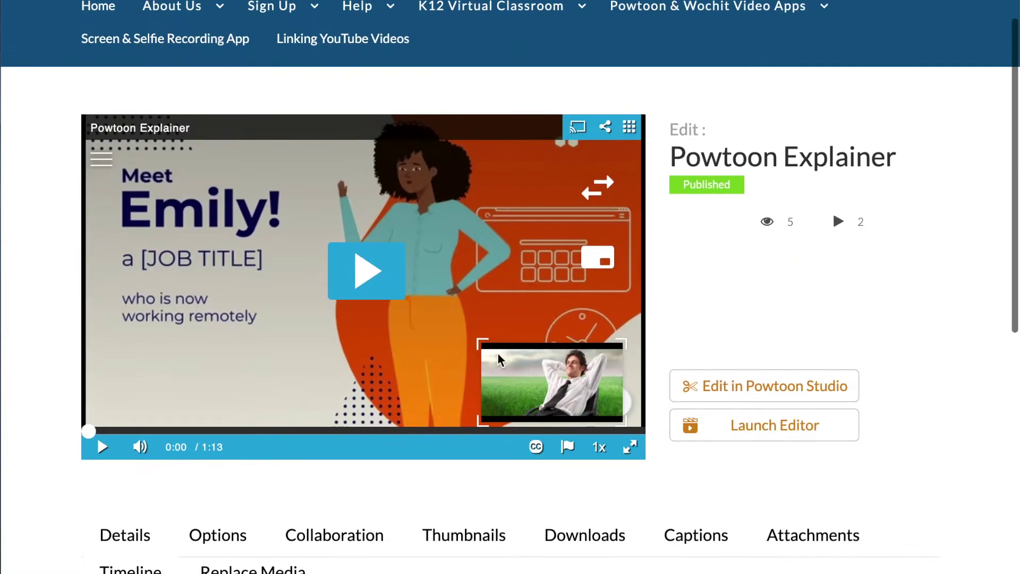
{"action": "scroll", "coordinate": [575, 395], "scroll_direction": "down", "scroll_amount": 7}
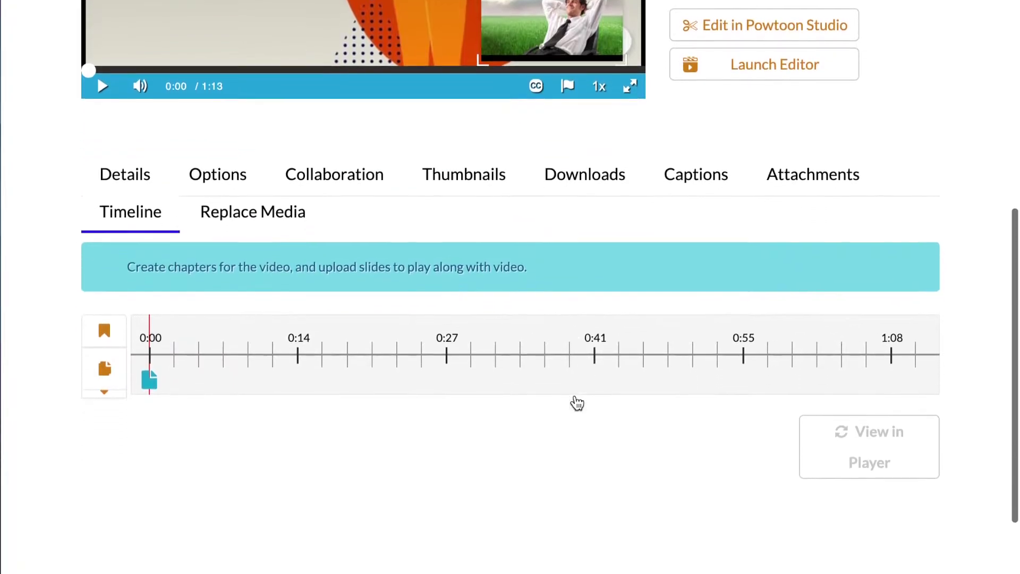
{"action": "scroll", "coordinate": [576, 402], "scroll_direction": "up", "scroll_amount": 5}
{"action": "left_click_drag", "start_coordinate": [483, 226], "coordinate": [303, 97]}
{"action": "left_click_drag", "start_coordinate": [420, 175], "coordinate": [483, 227]}
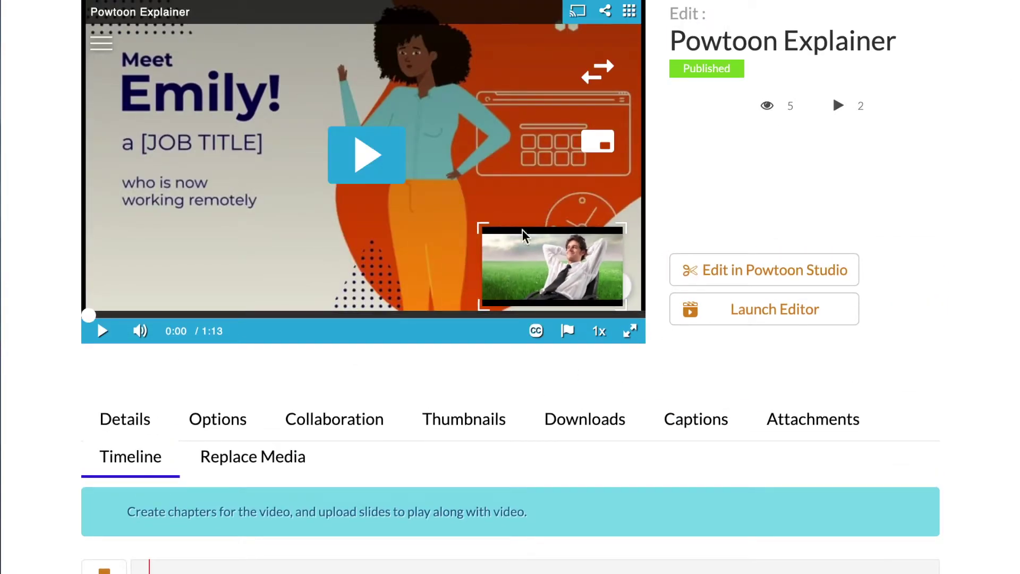
Try side-by-side and video-only layouts, return to picture-in-picture, and reach the slide's form.
{"action": "left_click", "coordinate": [517, 142]}
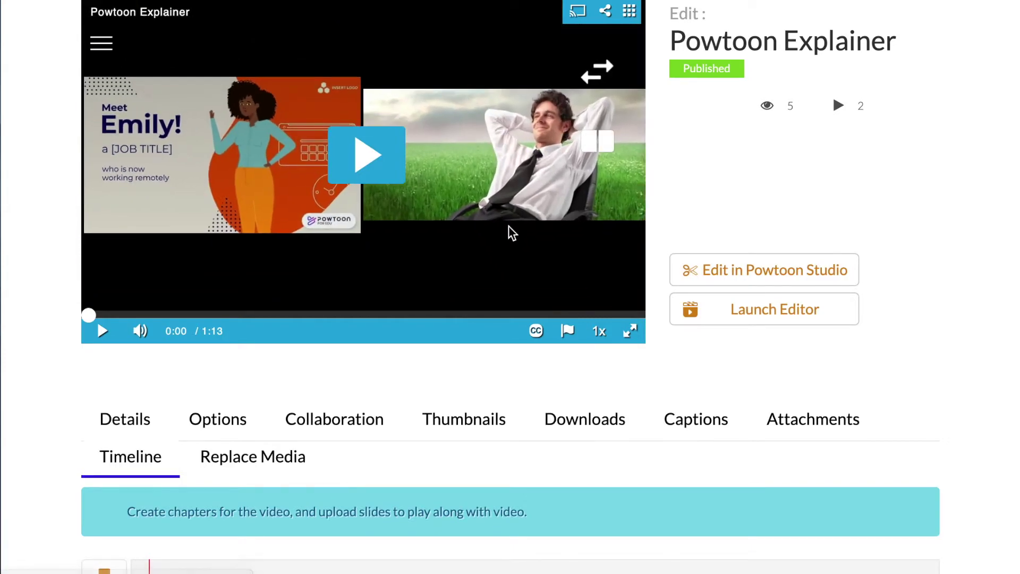
{"action": "left_click", "coordinate": [438, 145]}
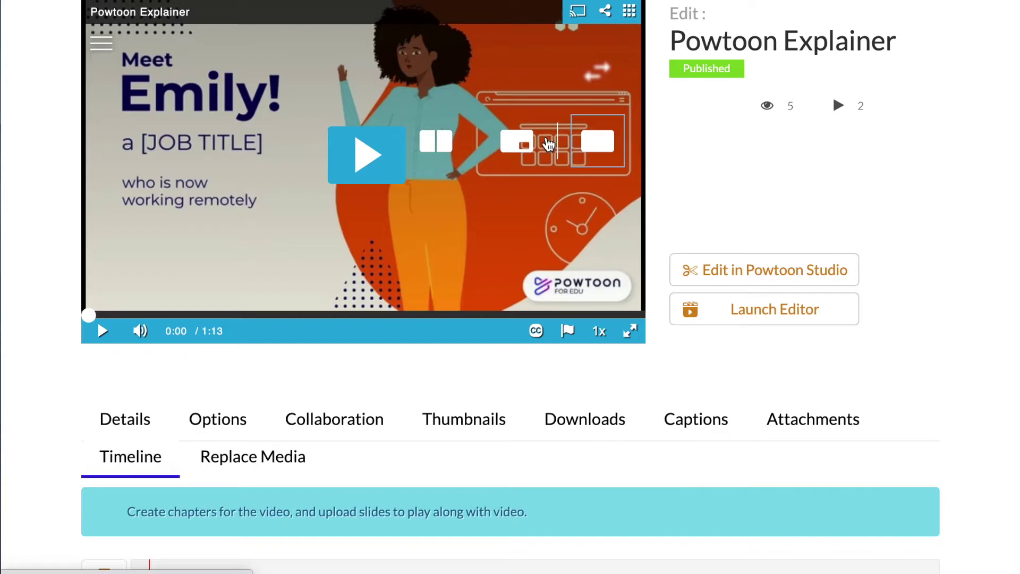
{"action": "left_click", "coordinate": [526, 144]}
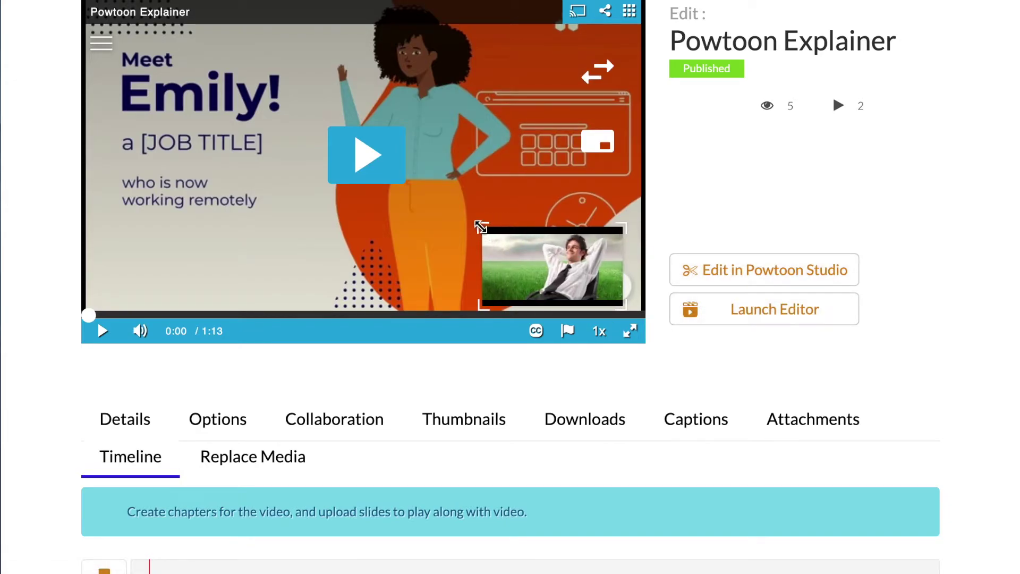
{"action": "scroll", "coordinate": [479, 225], "scroll_direction": "down", "scroll_amount": 4}
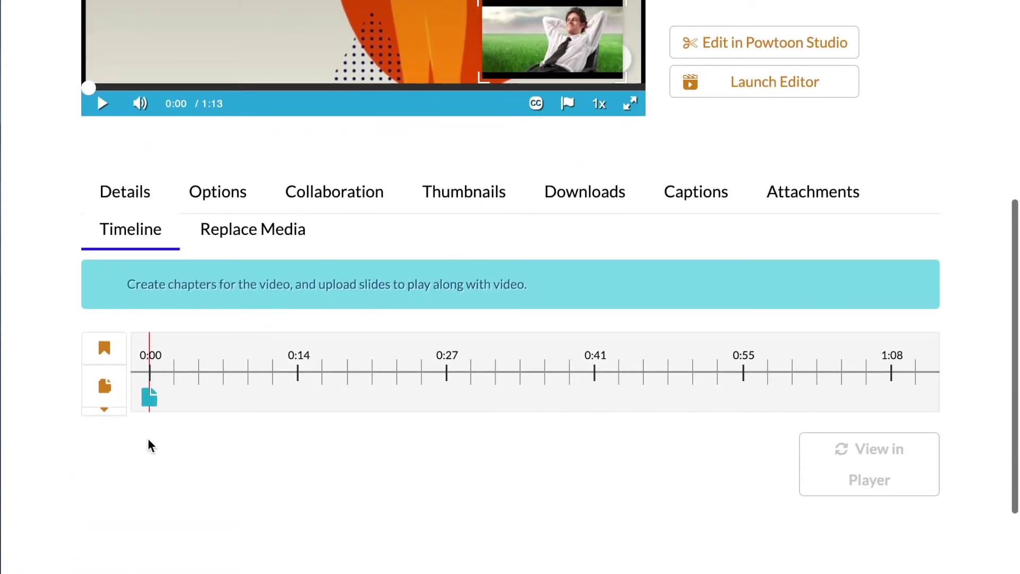
{"action": "mouse_move", "coordinate": [149, 404]}
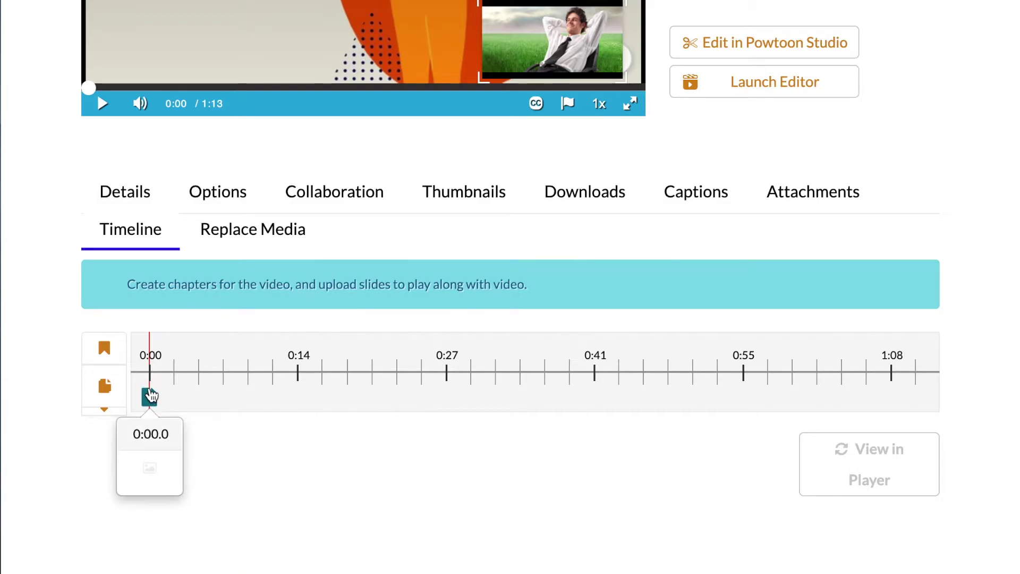
{"action": "scroll", "coordinate": [406, 181], "scroll_direction": "up", "scroll_amount": 3}
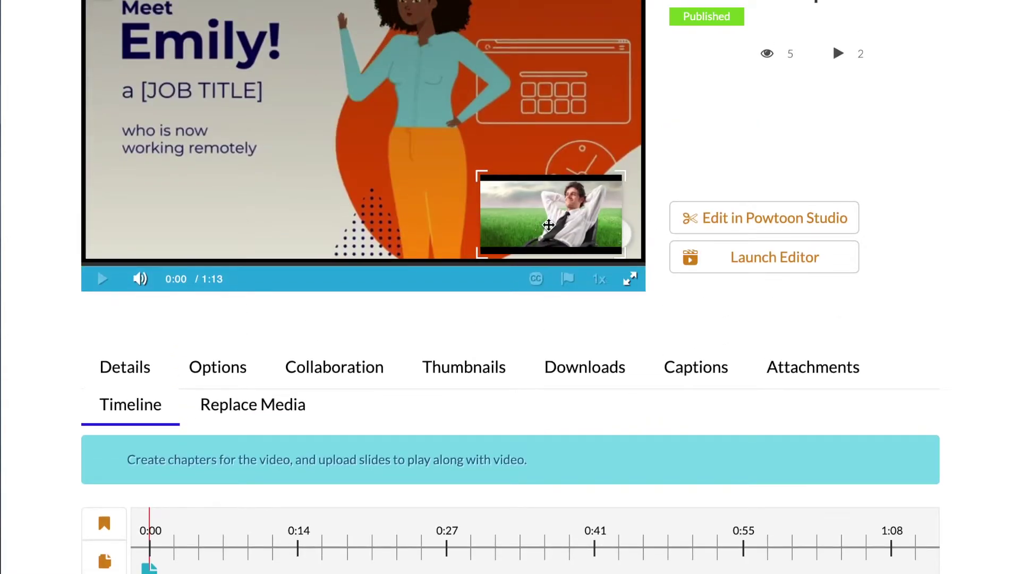
{"action": "mouse_move", "coordinate": [550, 224]}
{"action": "left_mouse_down"}
{"action": "mouse_move", "coordinate": [528, 201]}
{"action": "mouse_move", "coordinate": [550, 181]}
{"action": "mouse_move", "coordinate": [550, 215]}
{"action": "mouse_move", "coordinate": [563, 225]}
{"action": "left_mouse_up"}
{"action": "scroll", "coordinate": [564, 226], "scroll_direction": "down", "scroll_amount": 4}
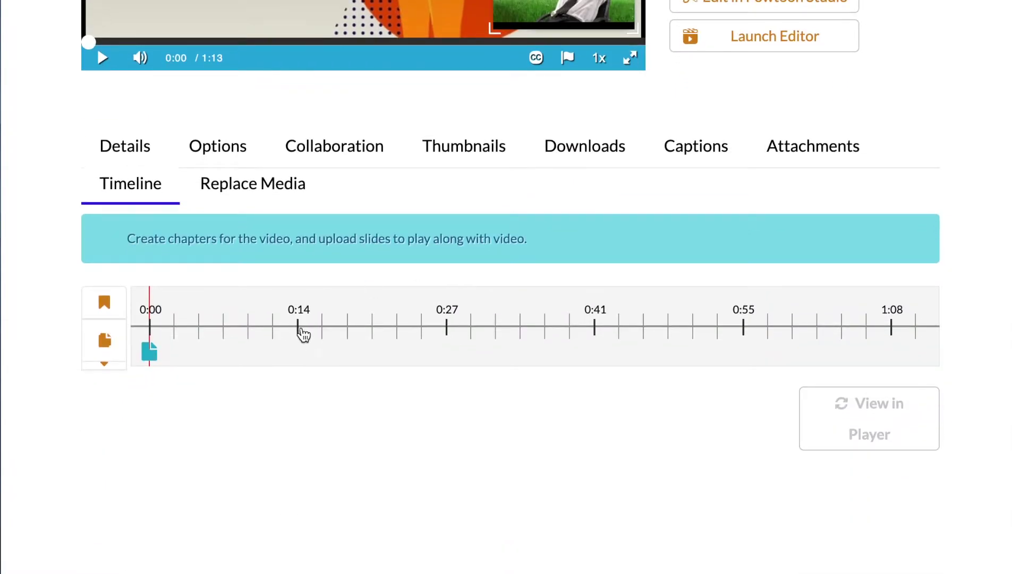
Title the slide 'Chill Guy' and enter a short description.
{"action": "mouse_move", "coordinate": [149, 354]}
{"action": "left_click", "coordinate": [171, 354]}
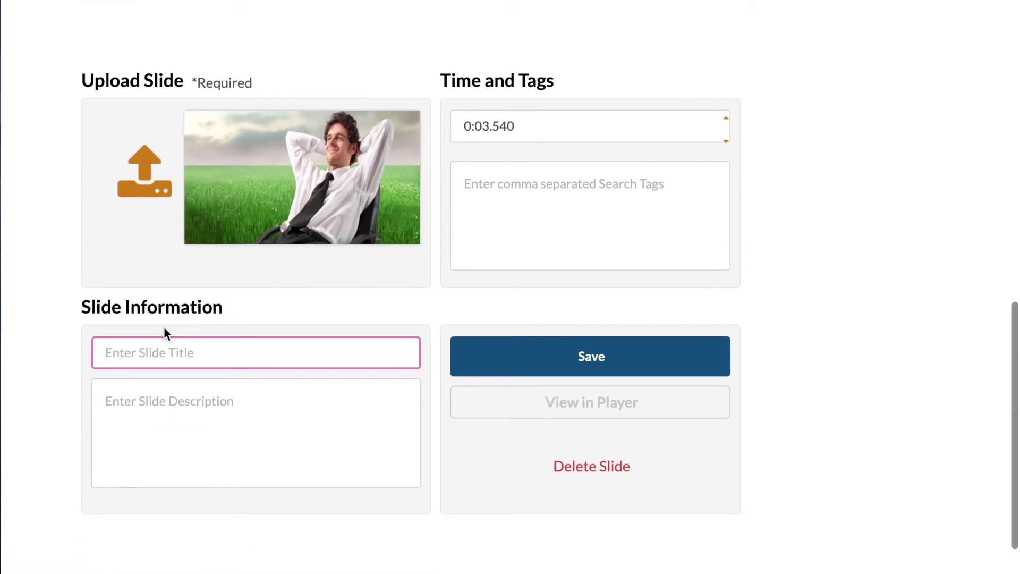
{"action": "type", "text": "Chill Guy"}
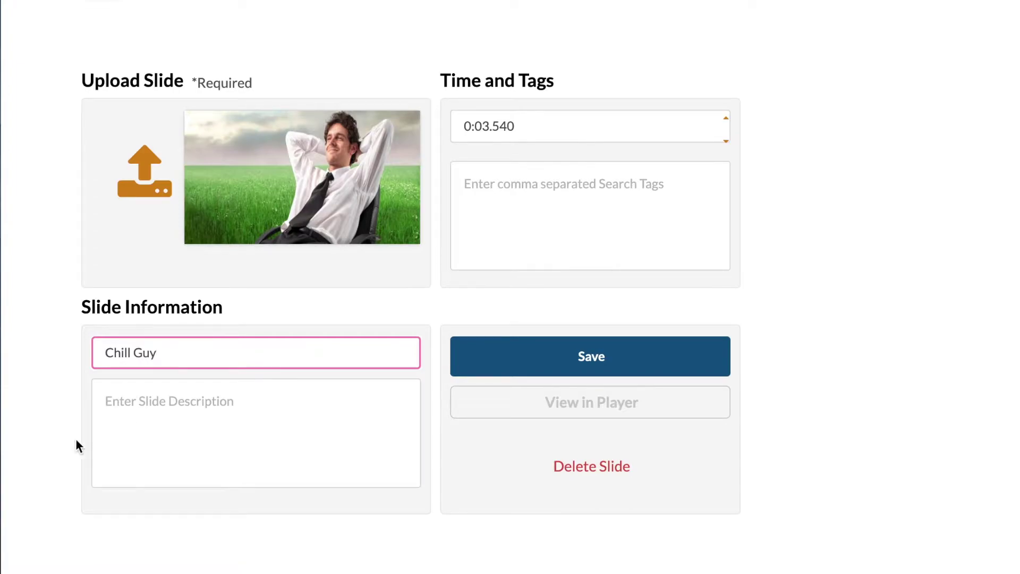
{"action": "left_click", "coordinate": [164, 412]}
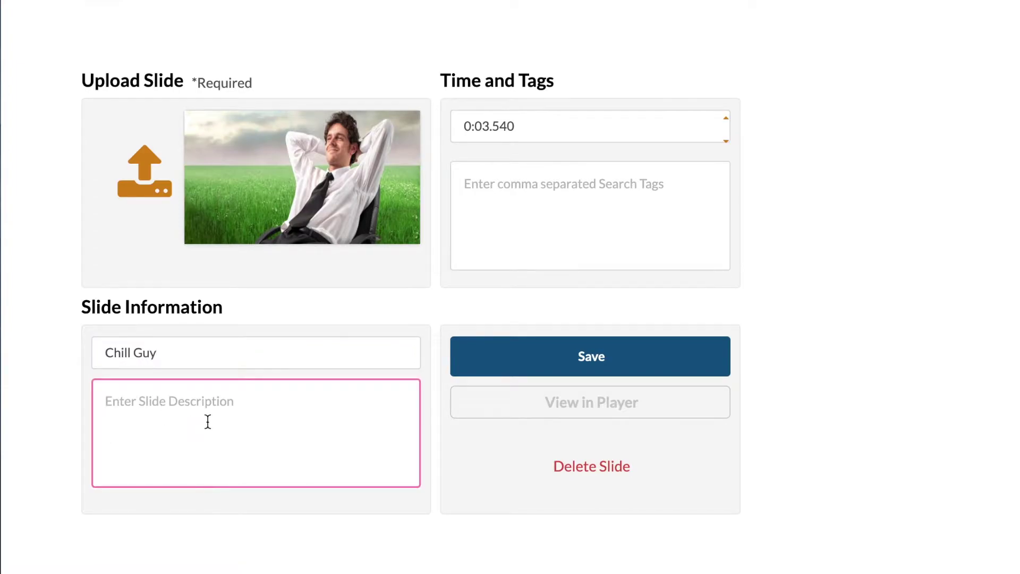
{"action": "type", "text": "Chill guy in a fiel"}
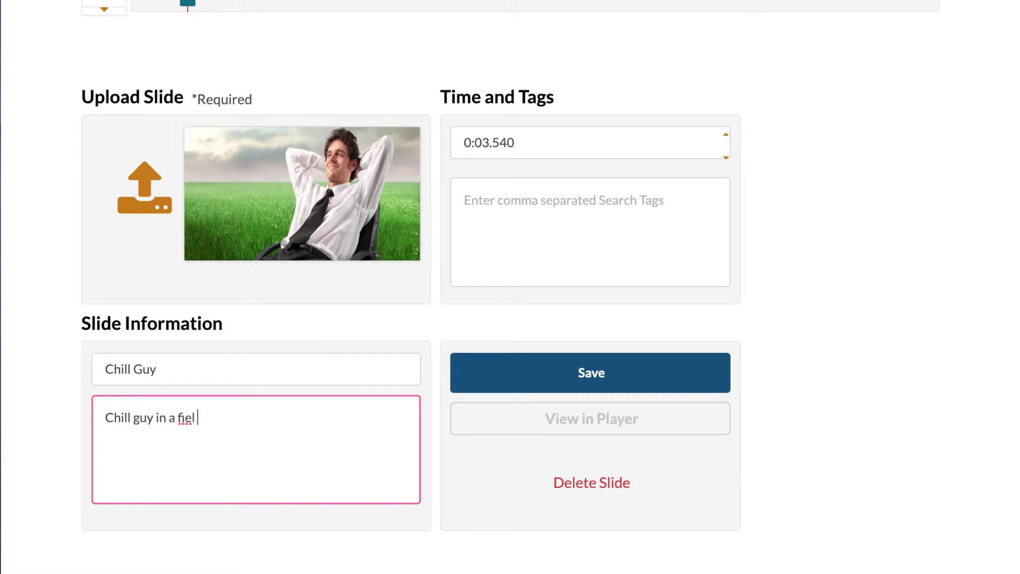
Change the slide time to 0:14.540 and save the slide.
{"action": "scroll", "coordinate": [535, 160], "scroll_direction": "up", "scroll_amount": 2}
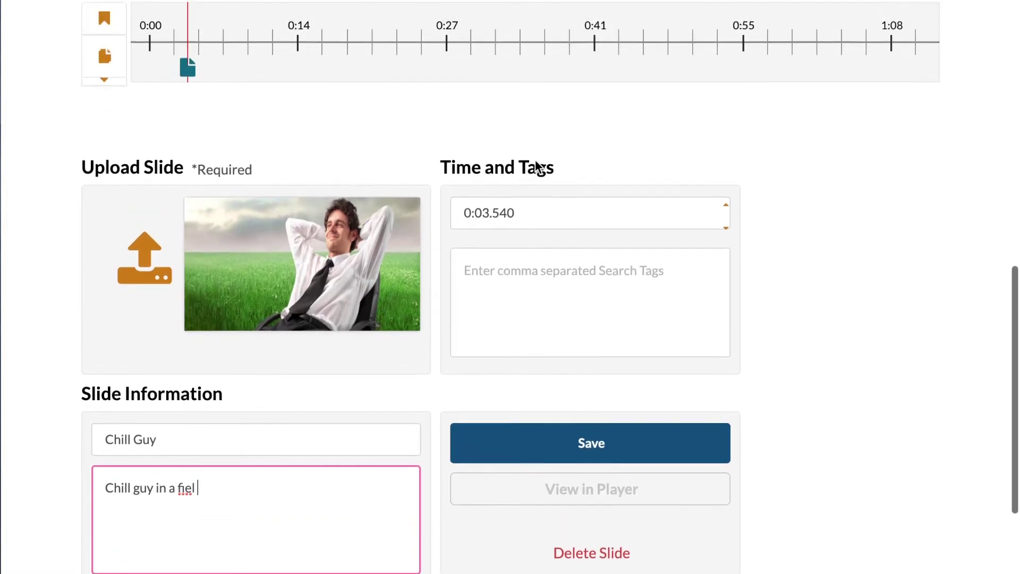
{"action": "left_click", "coordinate": [488, 238]}
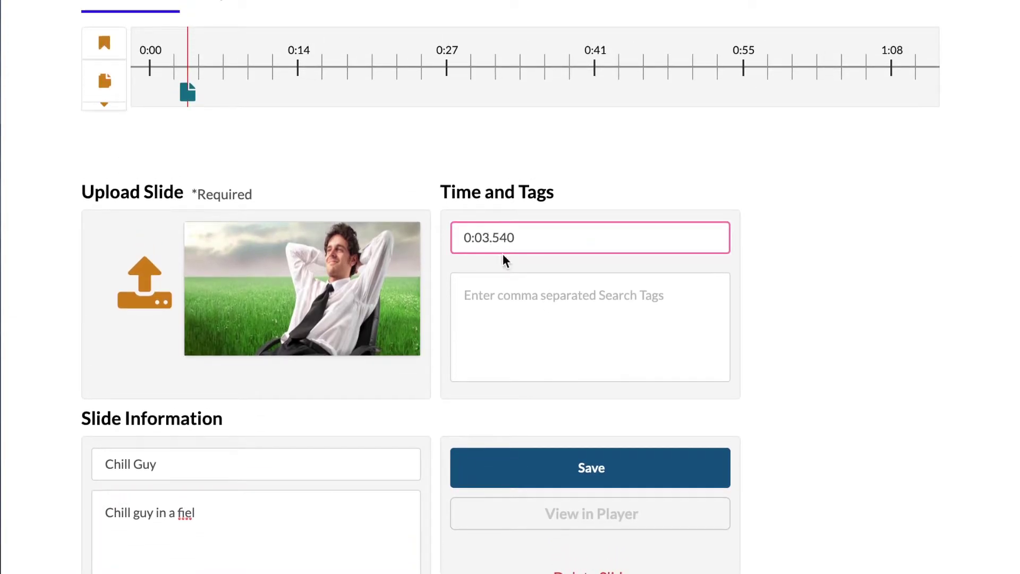
{"action": "key", "text": "BackSpace"}
{"action": "key", "text": "BackSpace"}
{"action": "type", "text": "24"}
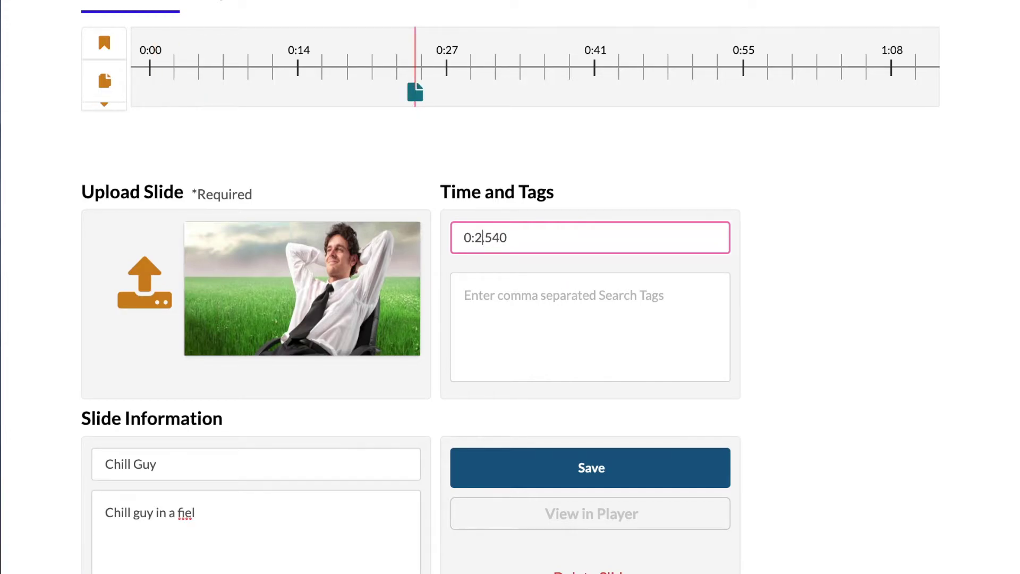
{"action": "key", "text": "BackSpace"}
{"action": "type", "text": "14."}
{"action": "scroll", "coordinate": [568, 306], "scroll_direction": "down", "scroll_amount": 3}
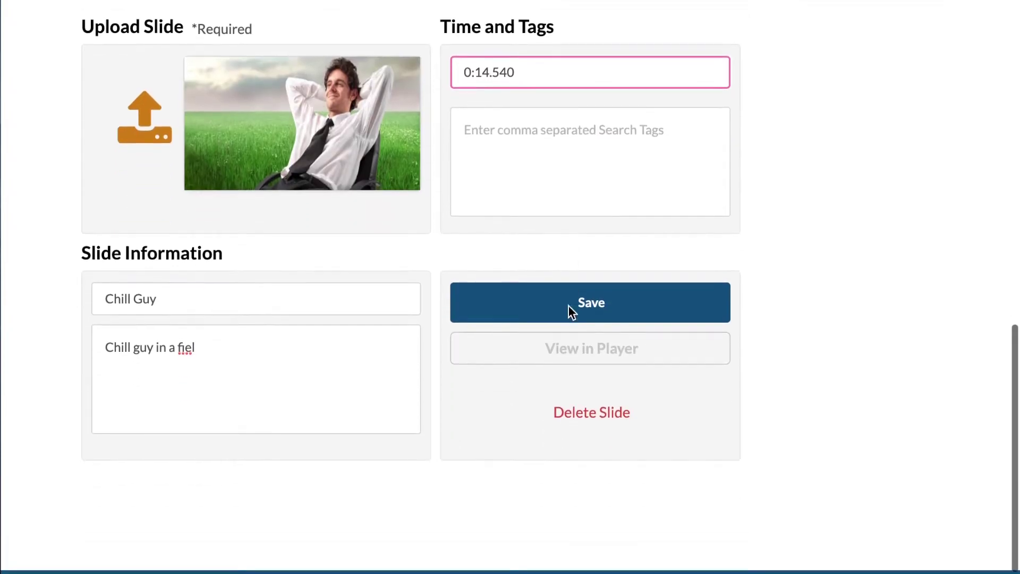
{"action": "left_click", "coordinate": [619, 298]}
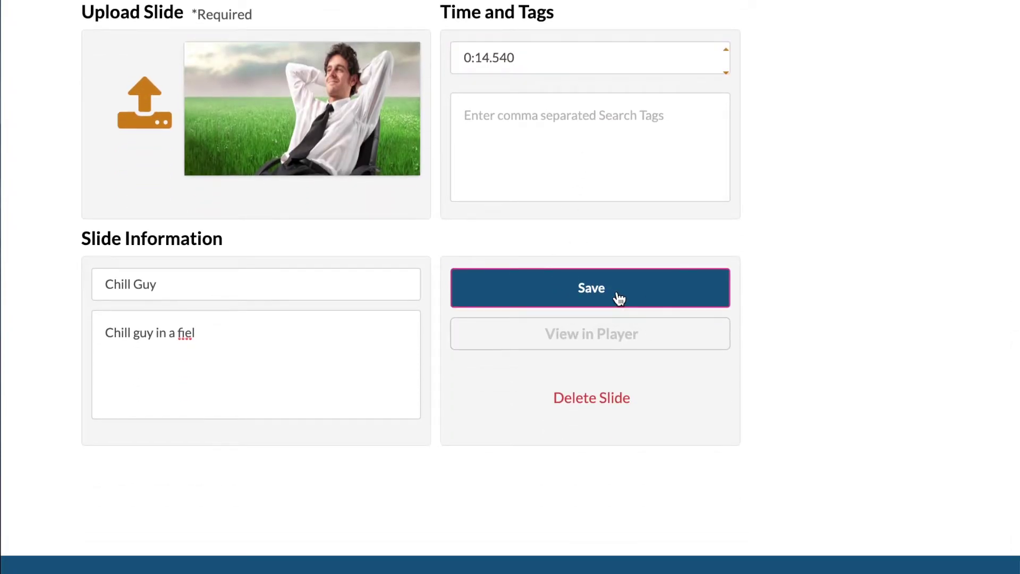
{"action": "scroll", "coordinate": [753, 412], "scroll_direction": "up", "scroll_amount": 4}
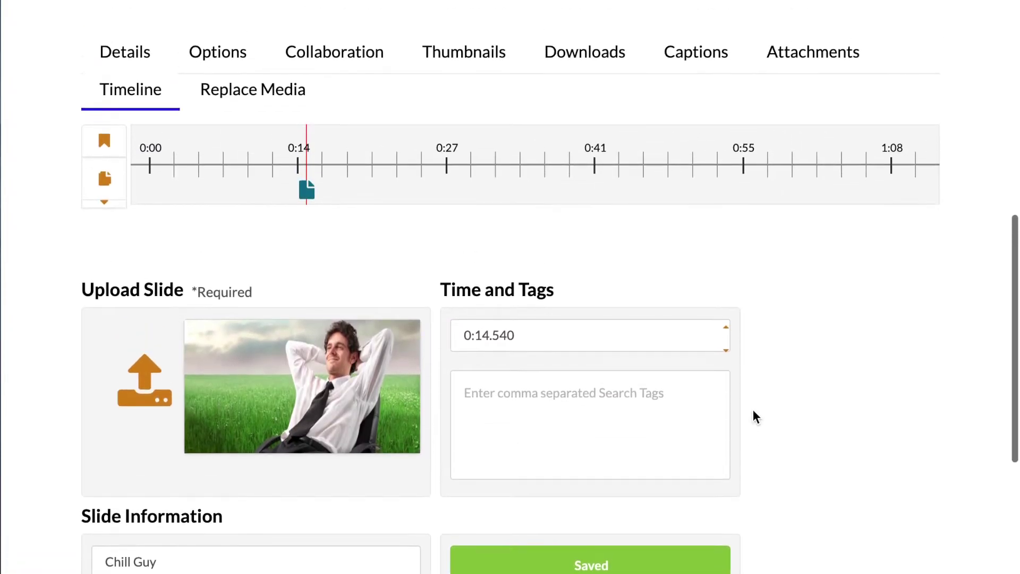
Correct the Chill Guy slide's description and save it again.
{"action": "scroll", "coordinate": [754, 417], "scroll_direction": "down", "scroll_amount": 3}
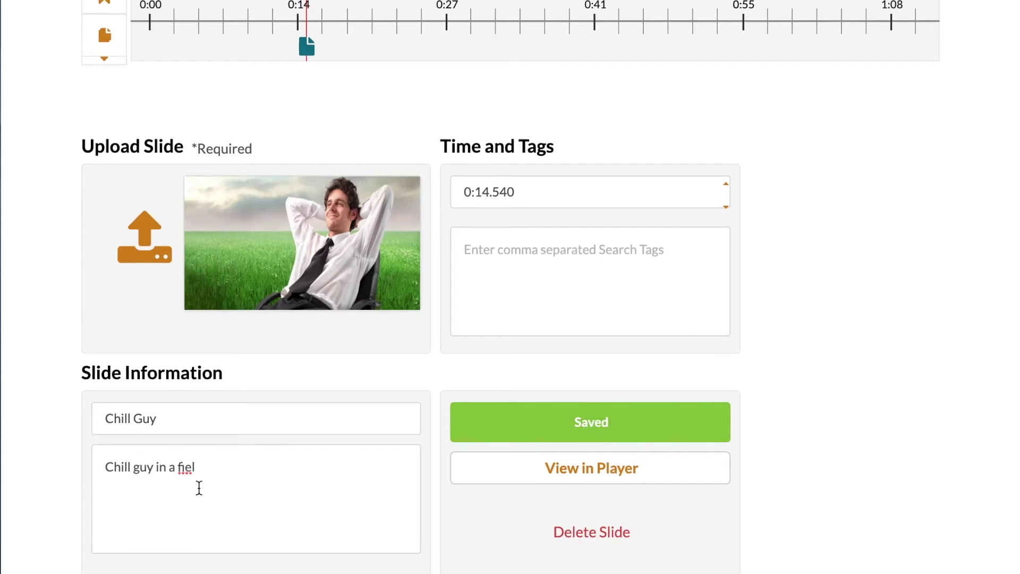
{"action": "left_click", "coordinate": [204, 471]}
{"action": "type", "text": "d"}
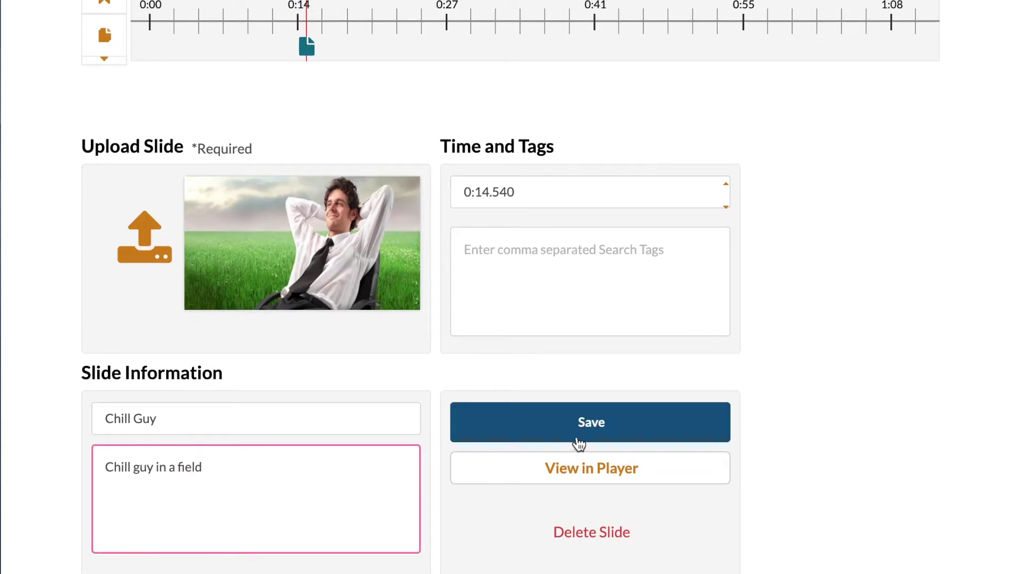
{"action": "left_click", "coordinate": [577, 439]}
Rewind the video to the start and review the Chill Guy slide marker at 0:14.
{"action": "scroll", "coordinate": [288, 131], "scroll_direction": "up", "scroll_amount": 7}
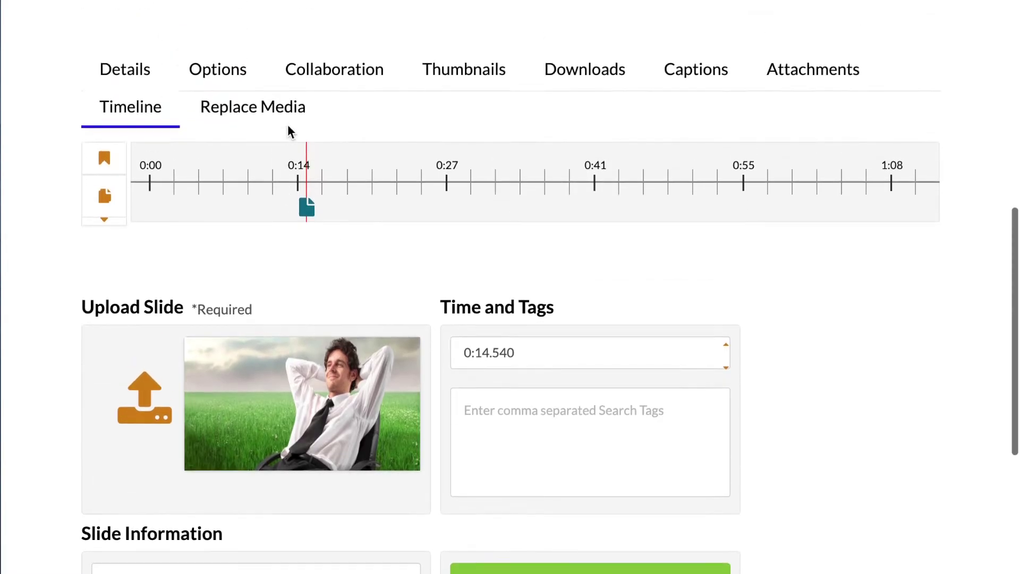
{"action": "scroll", "coordinate": [407, 135], "scroll_direction": "up", "scroll_amount": 4}
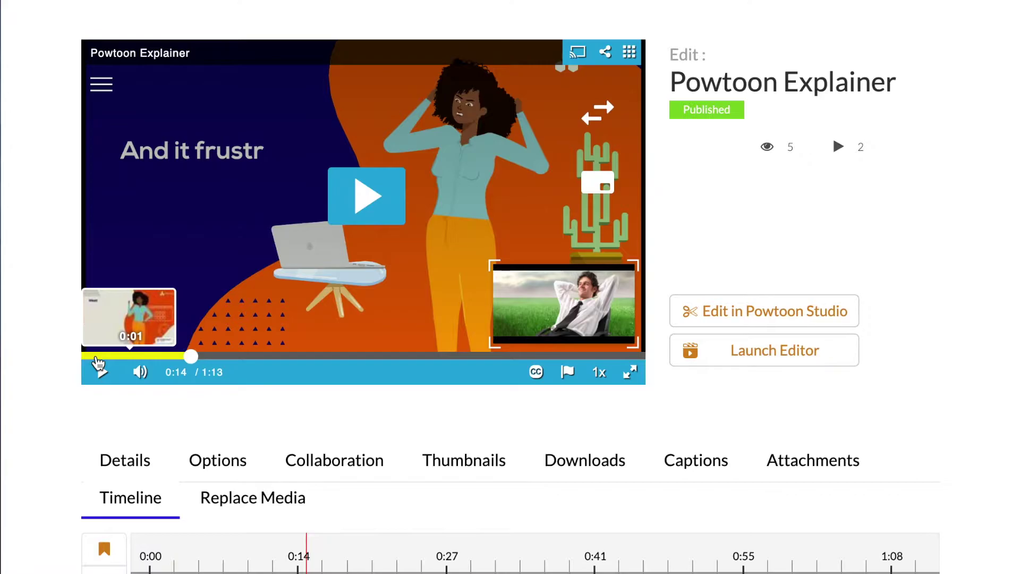
{"action": "left_click", "coordinate": [88, 355]}
{"action": "scroll", "coordinate": [123, 457], "scroll_direction": "down", "scroll_amount": 5}
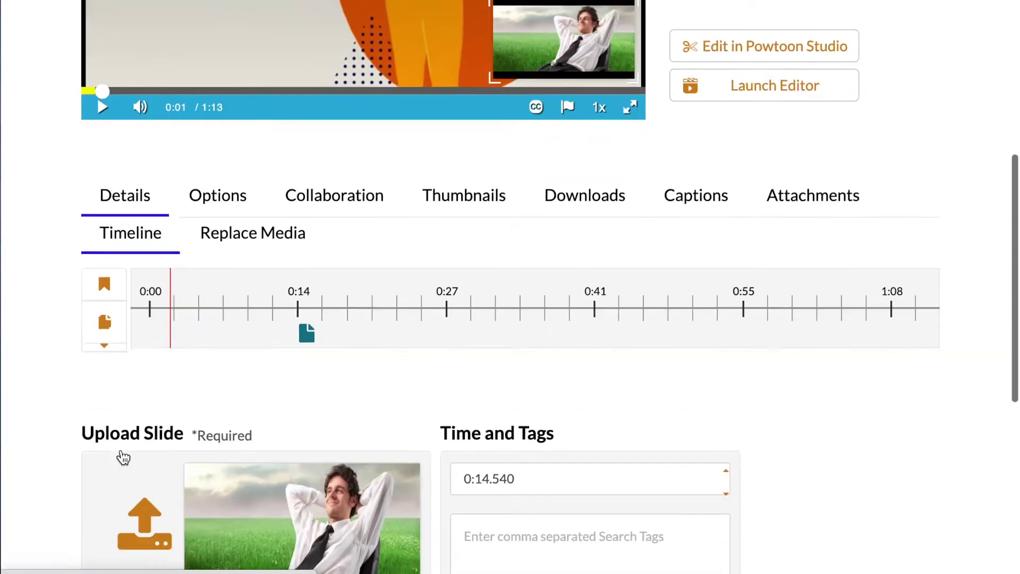
{"action": "scroll", "coordinate": [123, 457], "scroll_direction": "down", "scroll_amount": 7}
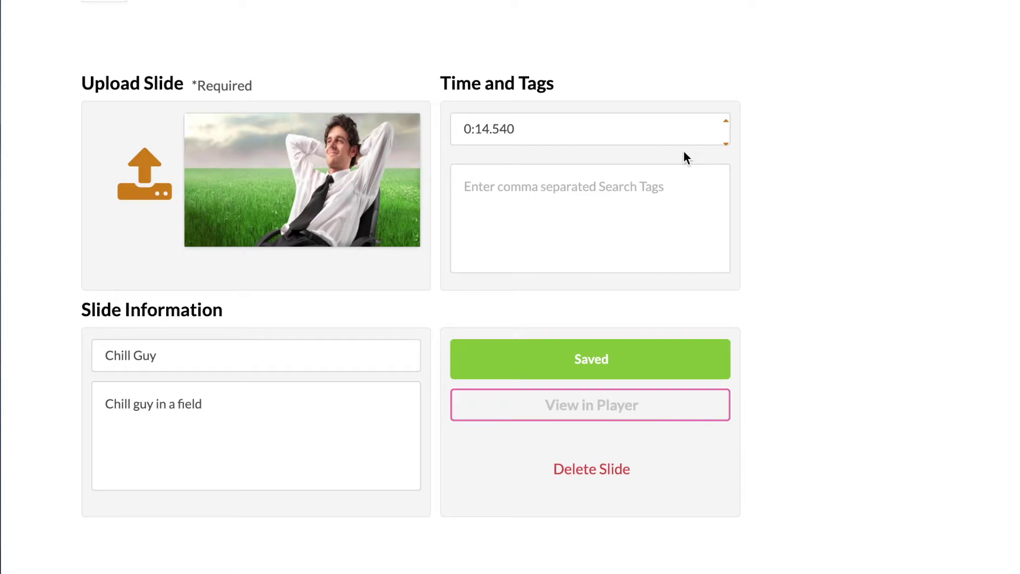
{"action": "scroll", "coordinate": [683, 154], "scroll_direction": "up", "scroll_amount": 12}
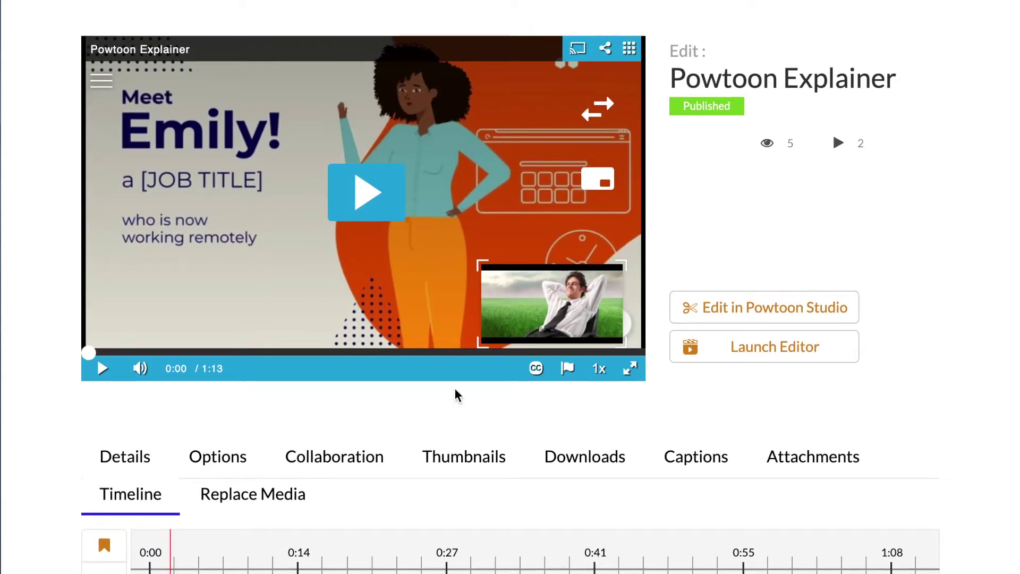
{"action": "scroll", "coordinate": [456, 391], "scroll_direction": "down", "scroll_amount": 2}
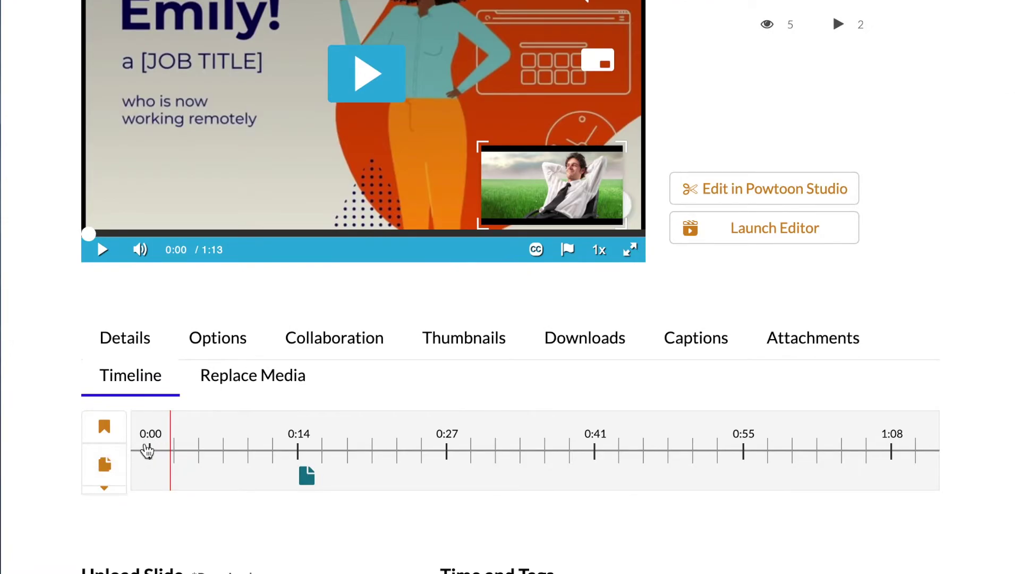
{"action": "scroll", "coordinate": [163, 397], "scroll_direction": "up", "scroll_amount": 3}
{"action": "scroll", "coordinate": [163, 397], "scroll_direction": "down", "scroll_amount": 3}
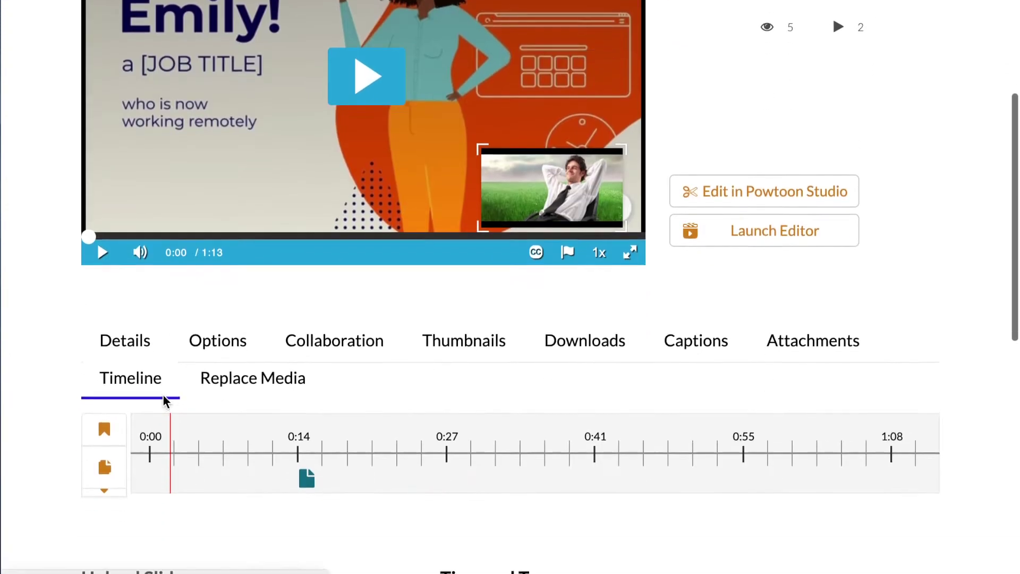
{"action": "scroll", "coordinate": [164, 395], "scroll_direction": "down", "scroll_amount": 1}
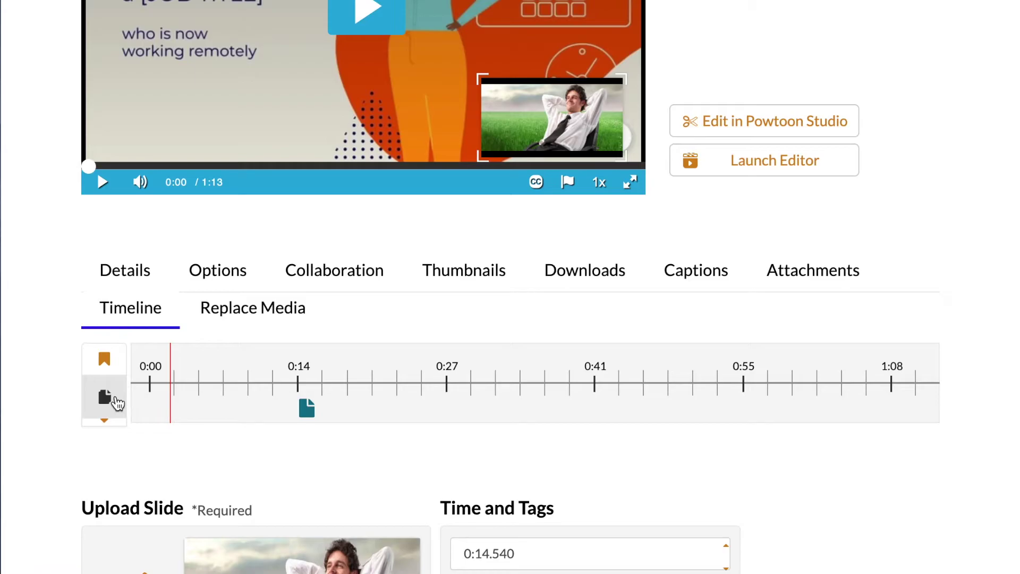
{"action": "scroll", "coordinate": [396, 403], "scroll_direction": "down", "scroll_amount": 2}
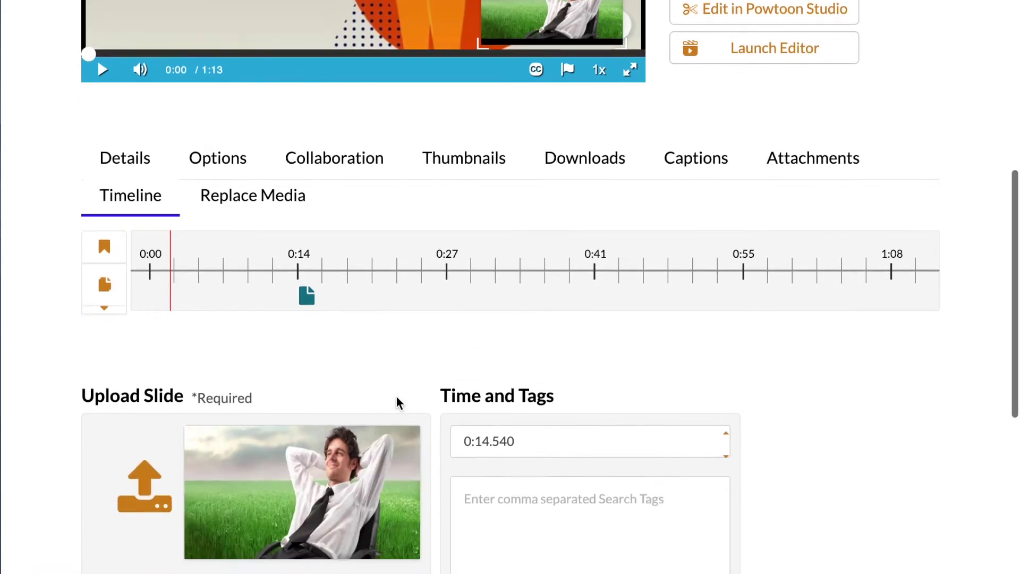
{"action": "left_click", "coordinate": [120, 285]}
Scroll the timeline to view the empty Upload Deck area next to the 0:14 slide.
{"action": "scroll", "coordinate": [139, 294], "scroll_direction": "down", "scroll_amount": 2}
{"action": "scroll", "coordinate": [139, 294], "scroll_direction": "up", "scroll_amount": 4}
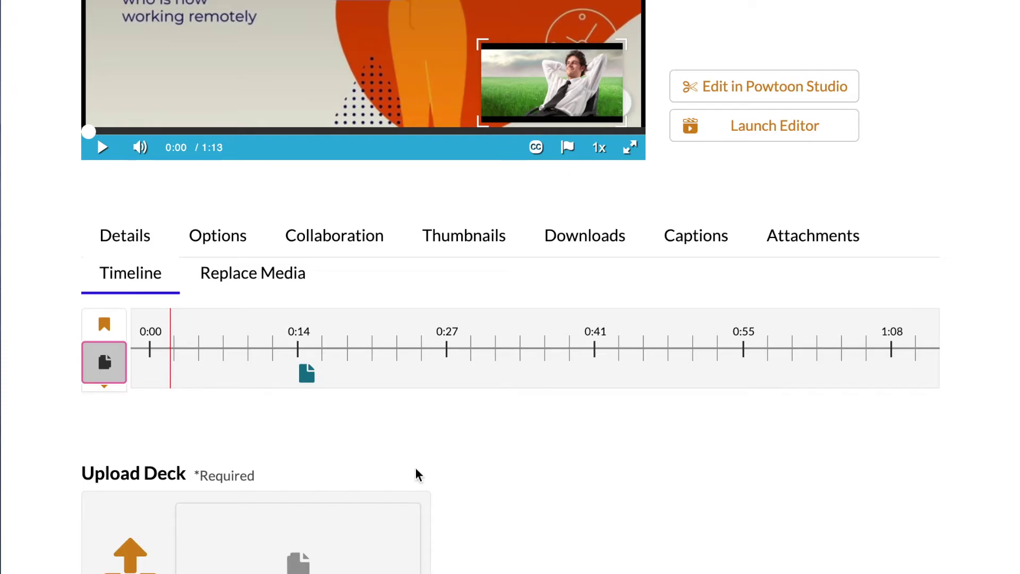
{"action": "scroll", "coordinate": [418, 475], "scroll_direction": "down", "scroll_amount": 4}
{"action": "scroll", "coordinate": [382, 341], "scroll_direction": "up", "scroll_amount": 6}
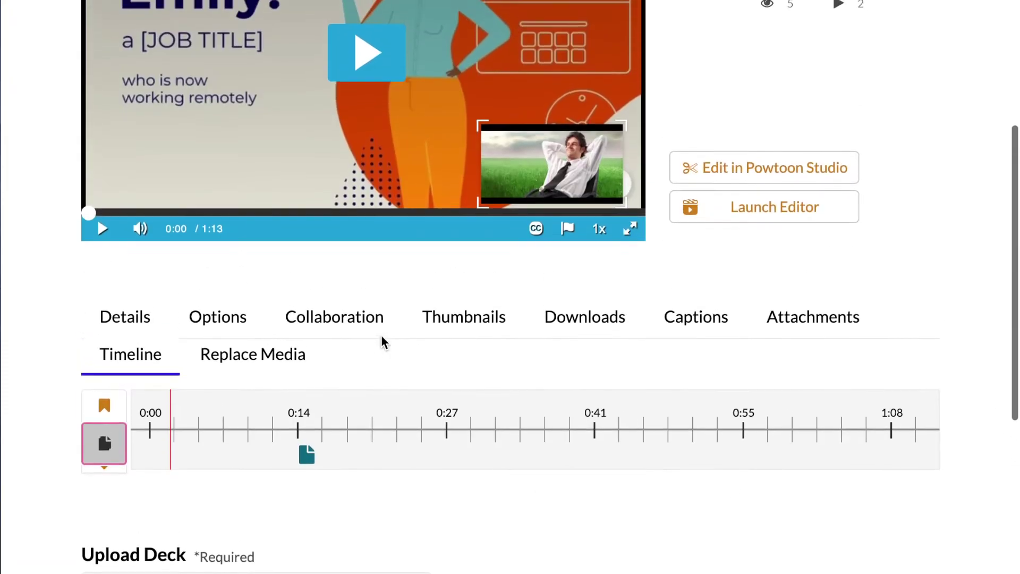
{"action": "scroll", "coordinate": [383, 342], "scroll_direction": "down", "scroll_amount": 3}
{"action": "scroll", "coordinate": [383, 342], "scroll_direction": "up", "scroll_amount": 5}
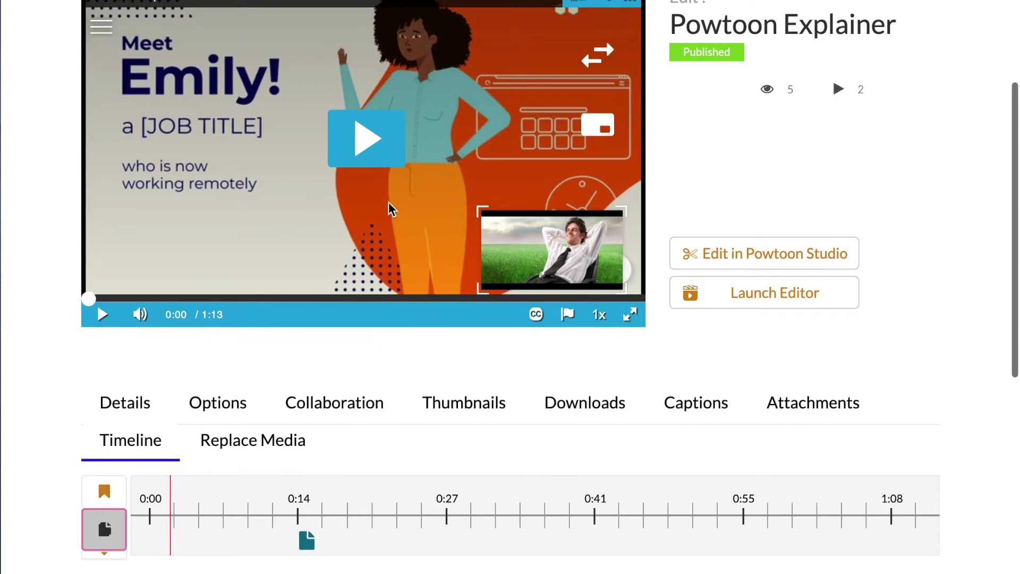
{"action": "scroll", "coordinate": [245, 287], "scroll_direction": "down", "scroll_amount": 2}
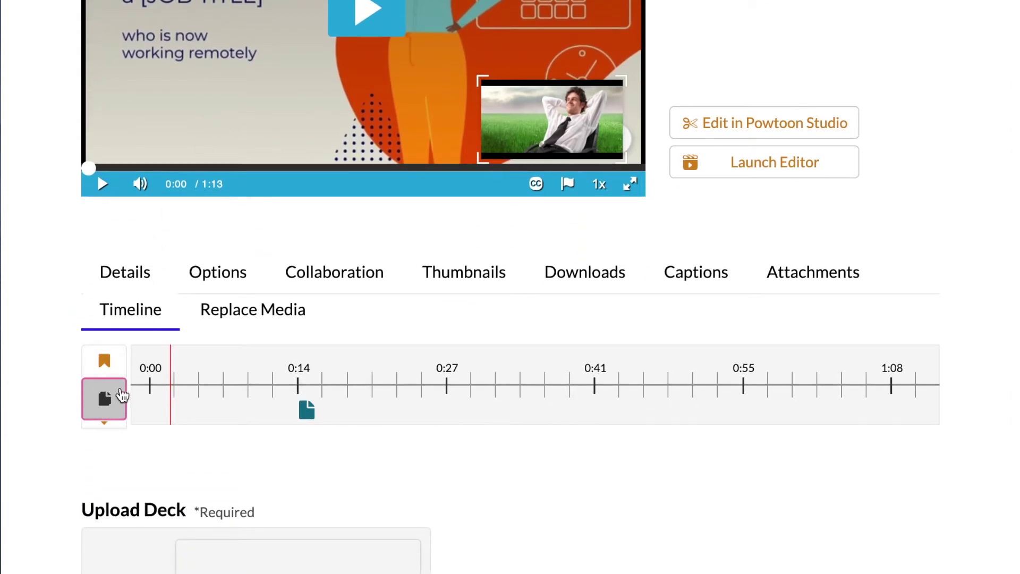
{"action": "scroll", "coordinate": [116, 526], "scroll_direction": "down", "scroll_amount": 3}
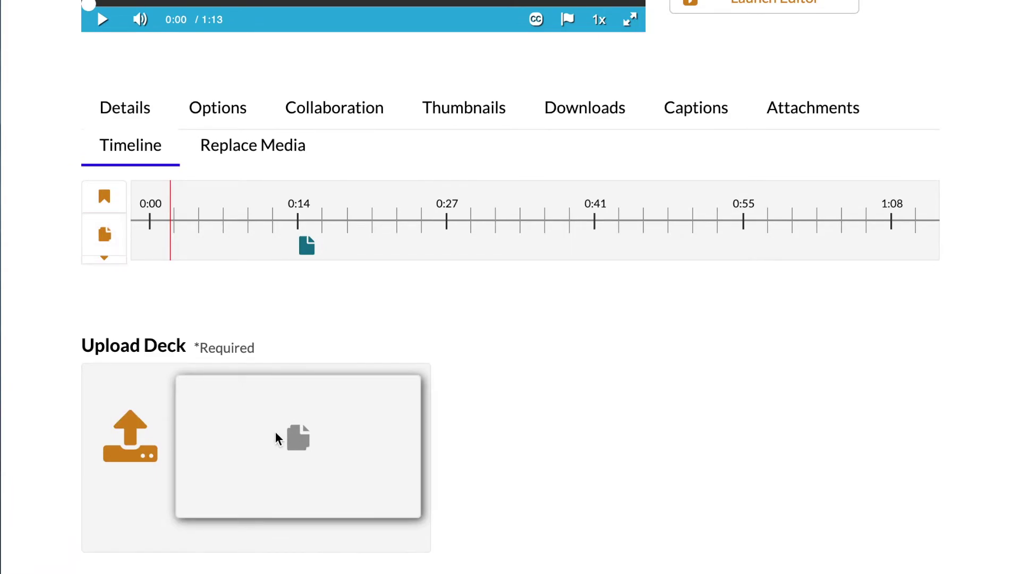
{"action": "left_click", "coordinate": [132, 452]}
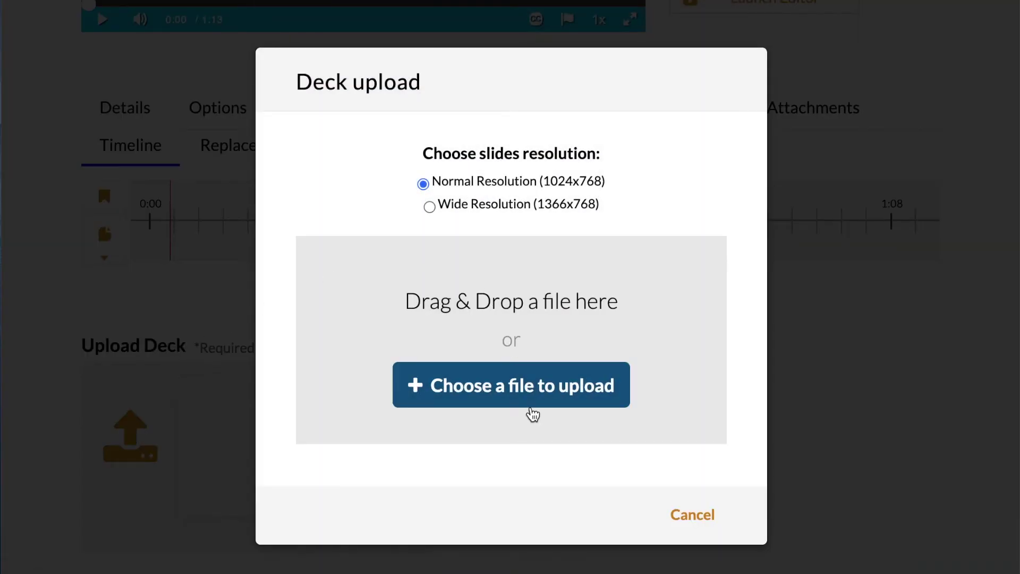
{"action": "left_click", "coordinate": [532, 389]}
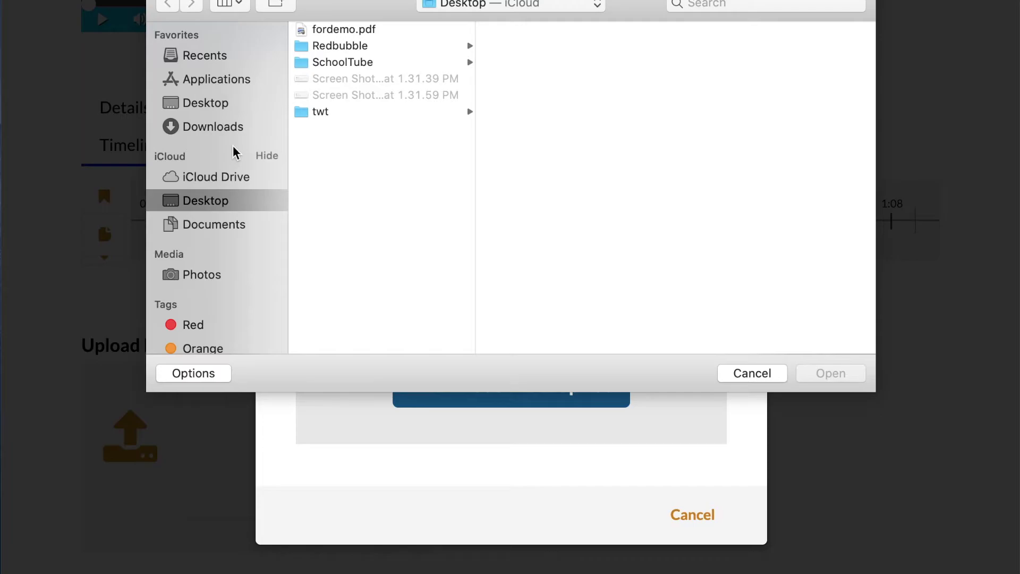
{"action": "left_click", "coordinate": [222, 127]}
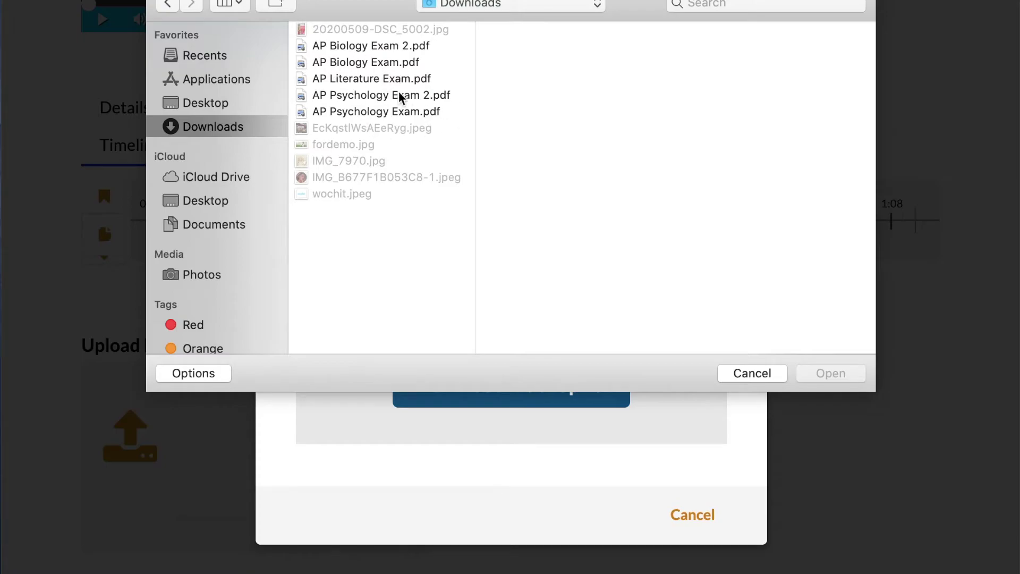
{"action": "left_click", "coordinate": [378, 46]}
{"action": "key", "text": "Down"}
{"action": "key", "text": "Down"}
{"action": "key", "text": "Down"}
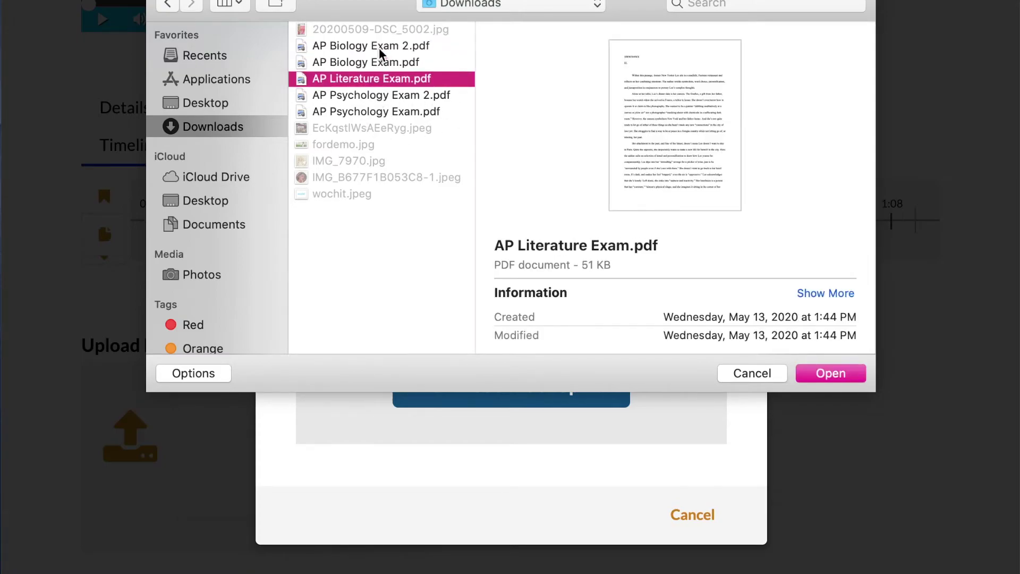
{"action": "key", "text": "Down"}
{"action": "key", "text": "Up"}
{"action": "key", "text": "Up"}
{"action": "key", "text": "Up"}
{"action": "key", "text": "Up"}
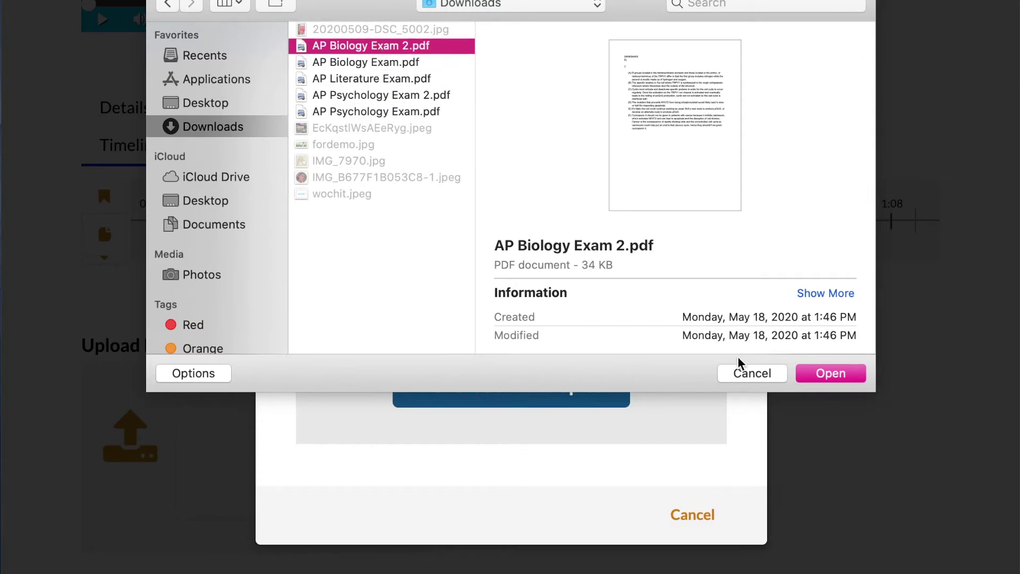
{"action": "left_click", "coordinate": [747, 374]}
Close the deck upload window, select the deck option, and add a new chapter at 0:00.
{"action": "left_click", "coordinate": [693, 521]}
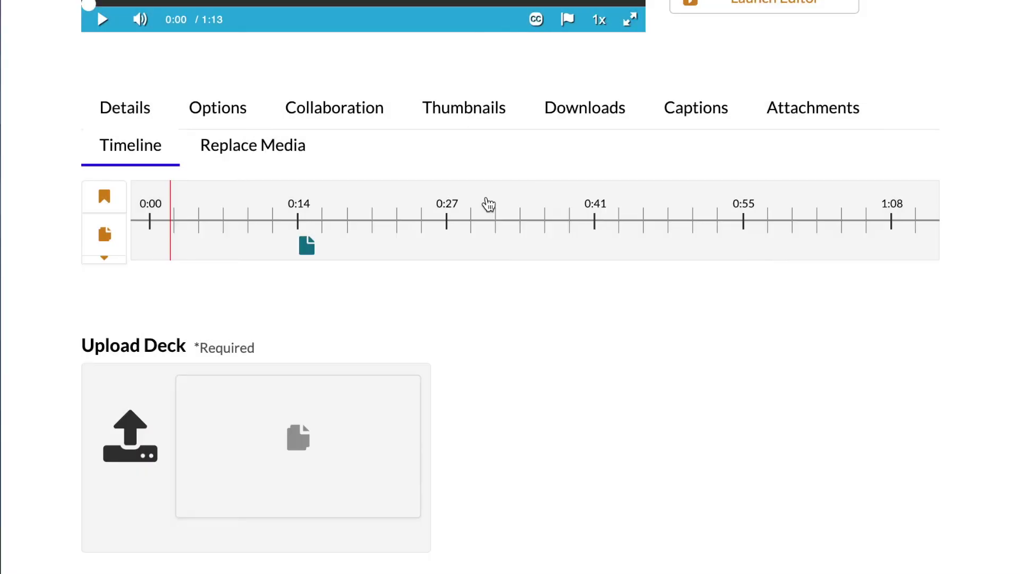
{"action": "scroll", "coordinate": [488, 205], "scroll_direction": "up", "scroll_amount": 9}
{"action": "scroll", "coordinate": [494, 205], "scroll_direction": "down", "scroll_amount": 5}
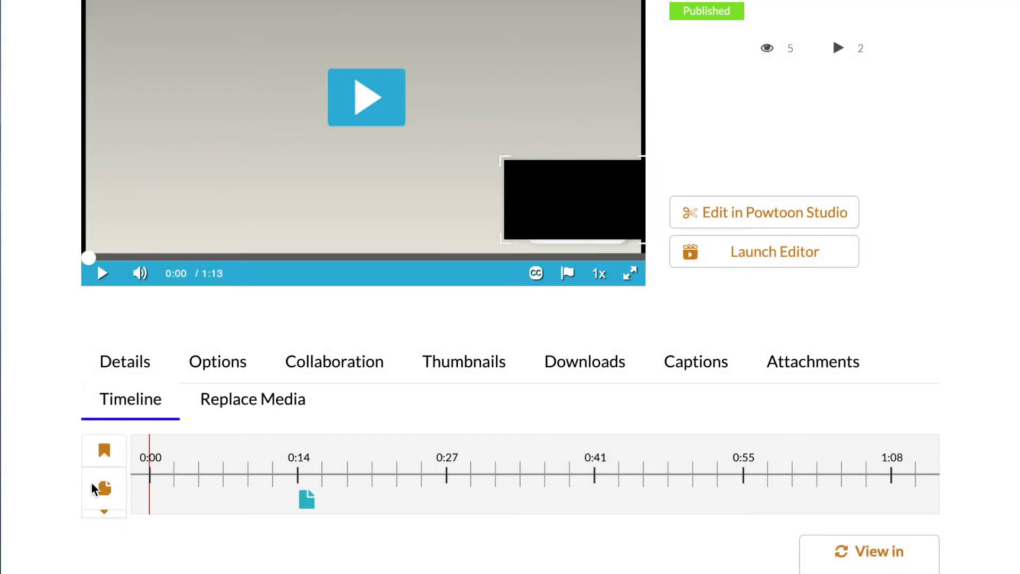
{"action": "left_click", "coordinate": [98, 485]}
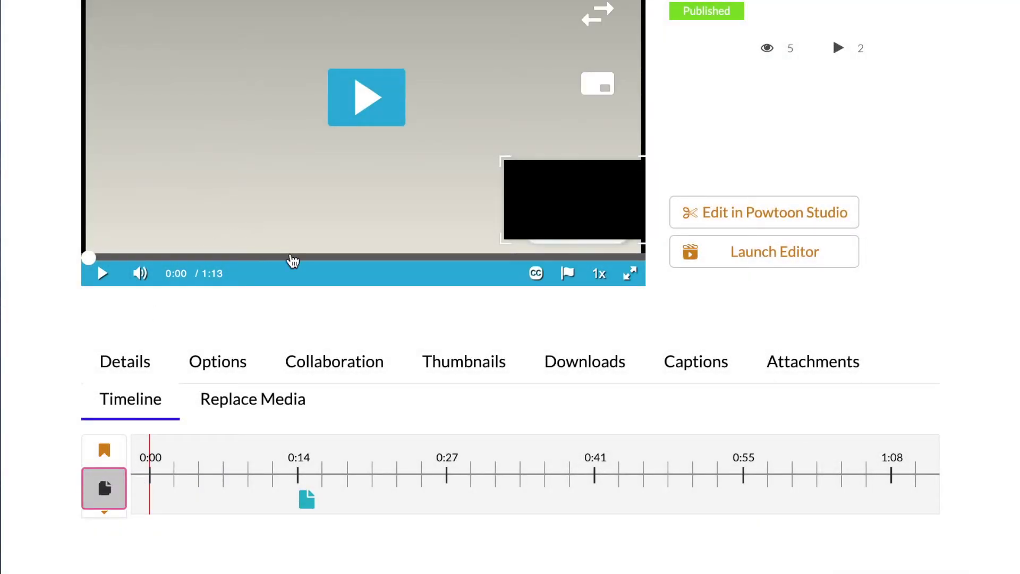
{"action": "mouse_move", "coordinate": [528, 207]}
{"action": "left_mouse_down"}
{"action": "mouse_move", "coordinate": [483, 182]}
{"action": "mouse_move", "coordinate": [526, 216]}
{"action": "left_mouse_up"}
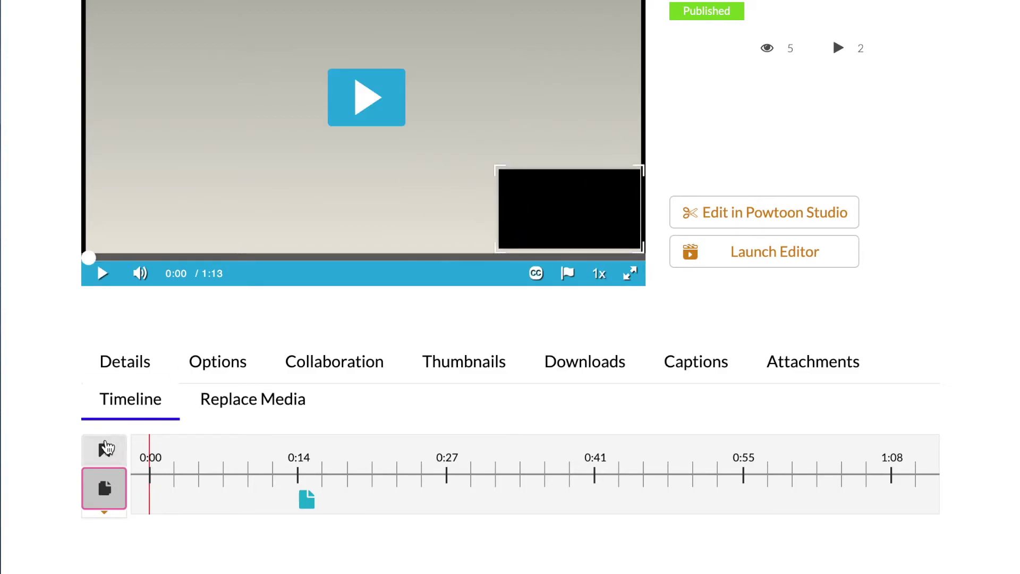
{"action": "scroll", "coordinate": [105, 450], "scroll_direction": "down", "scroll_amount": 1}
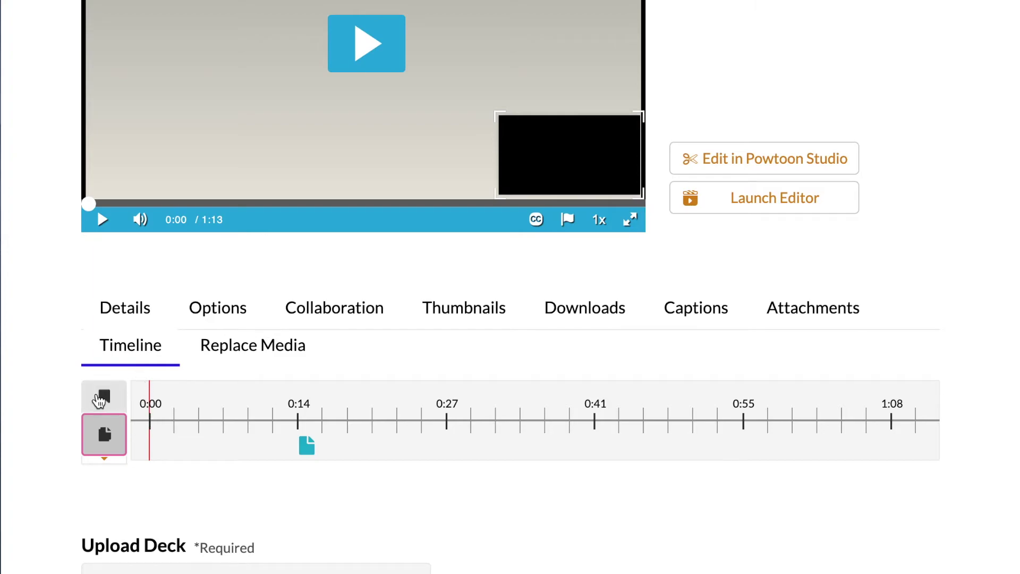
{"action": "left_click", "coordinate": [105, 398]}
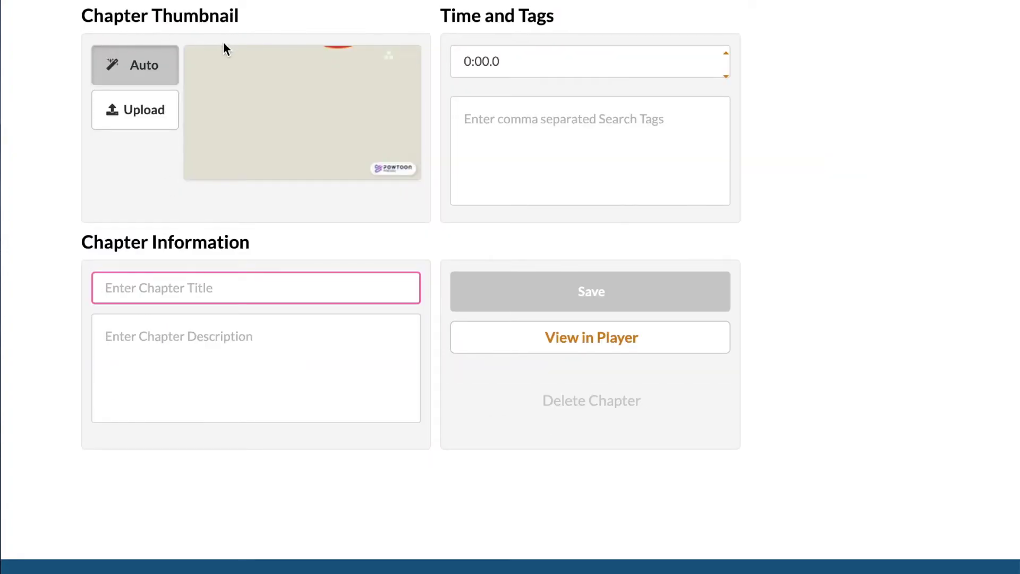
Title the 0:00.0 chapter 'The Beginning of Explainer' and save it.
{"action": "mouse_move", "coordinate": [331, 128]}
{"action": "type", "text": "The Middle"}
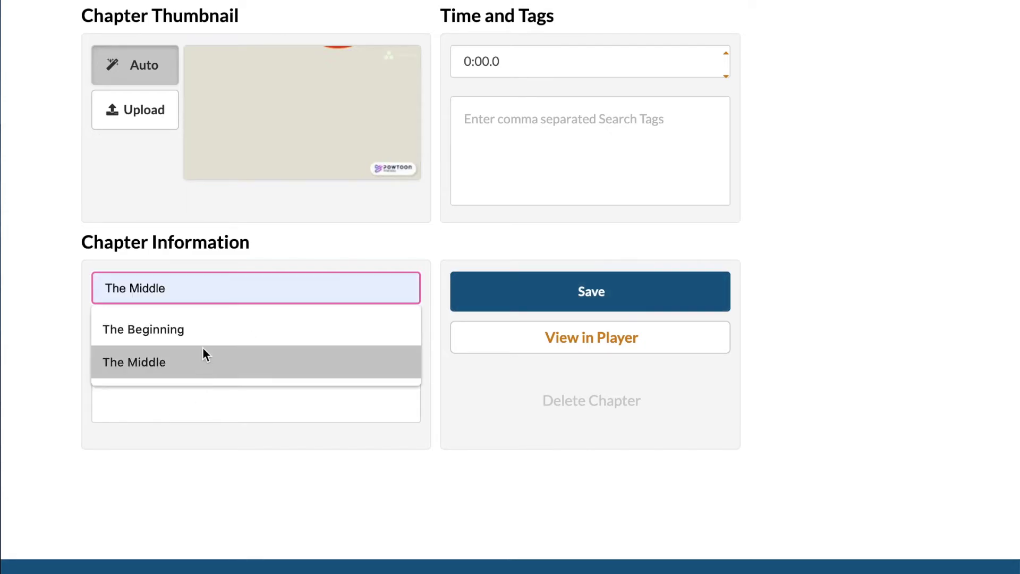
{"action": "left_click", "coordinate": [194, 325]}
{"action": "type", "text": "of Explainer"}
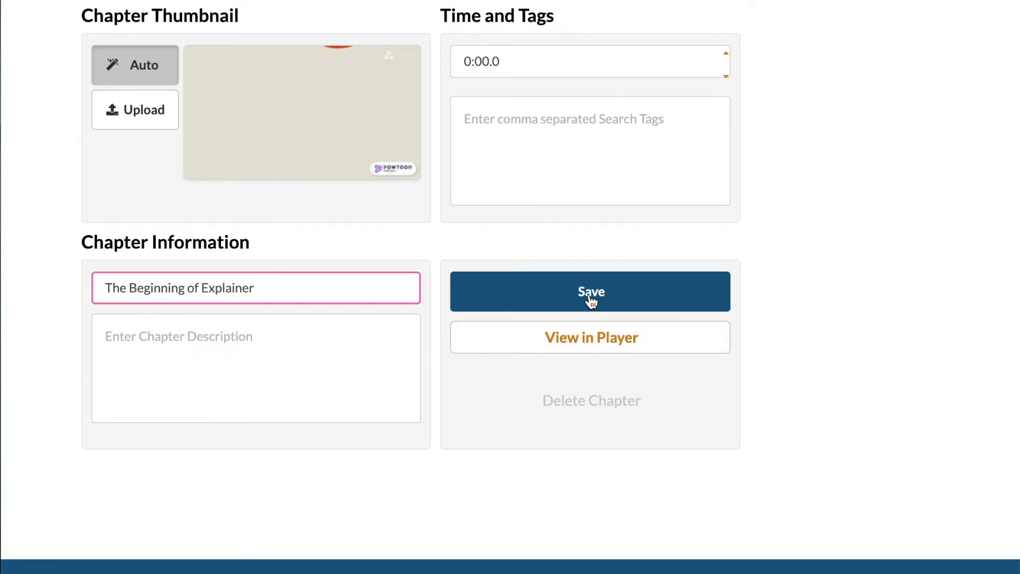
{"action": "left_click", "coordinate": [591, 300]}
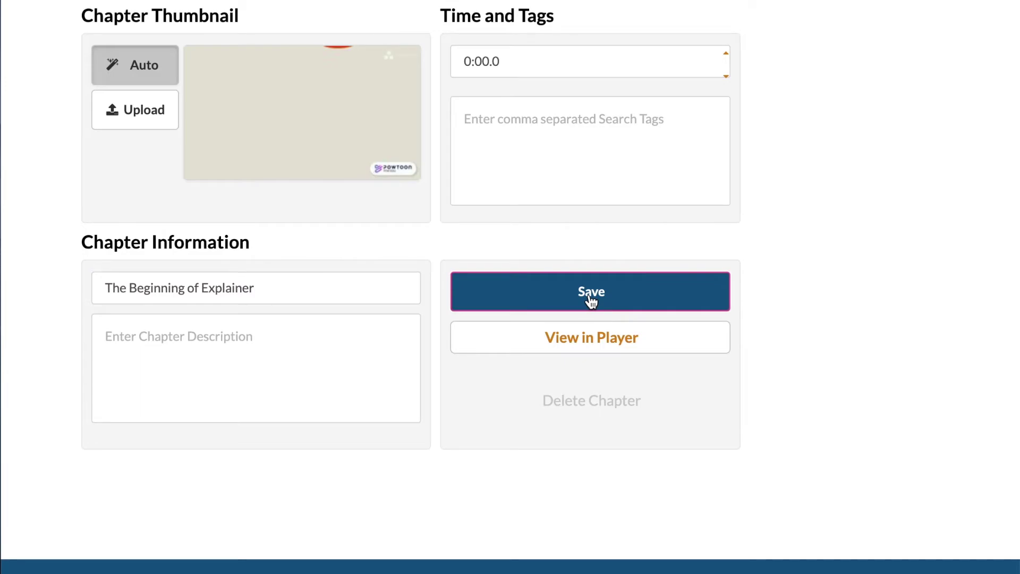
Preview the 0:00 Beginning of Explainer marker, then start a blank new chapter form.
{"action": "scroll", "coordinate": [593, 297], "scroll_direction": "up", "scroll_amount": 7}
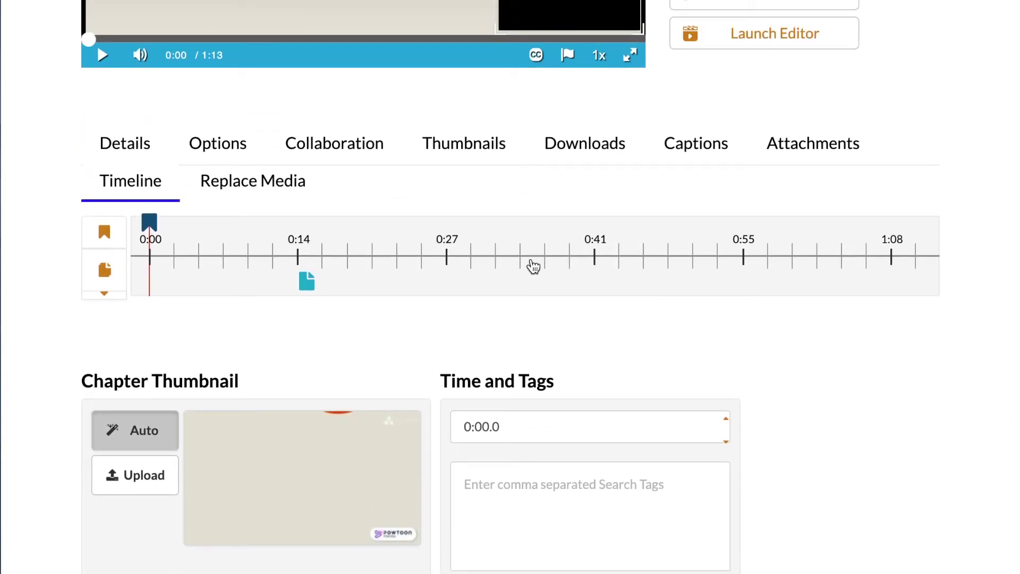
{"action": "scroll", "coordinate": [502, 276], "scroll_direction": "down", "scroll_amount": 3}
{"action": "scroll", "coordinate": [481, 370], "scroll_direction": "up", "scroll_amount": 2}
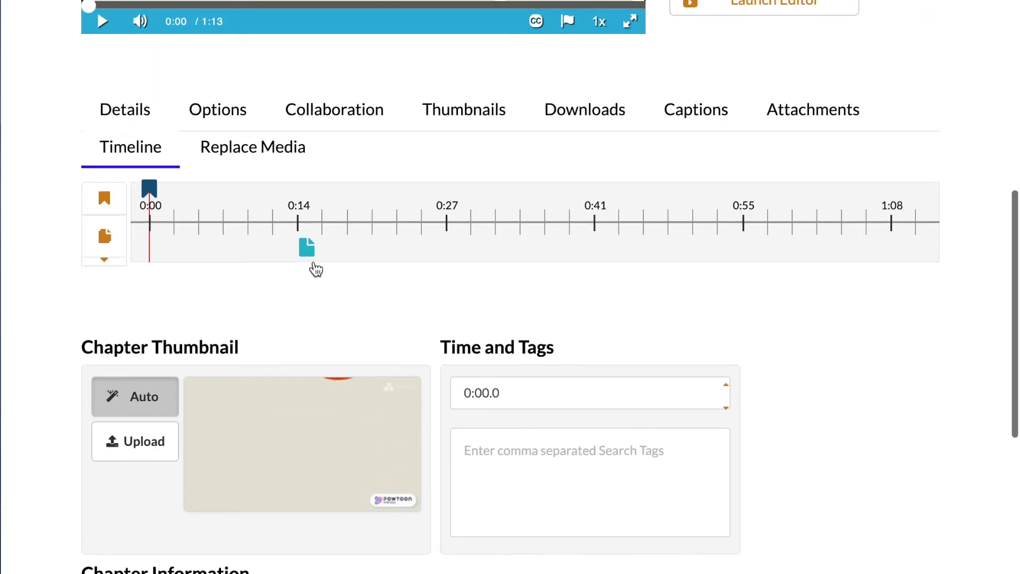
{"action": "mouse_move", "coordinate": [308, 246]}
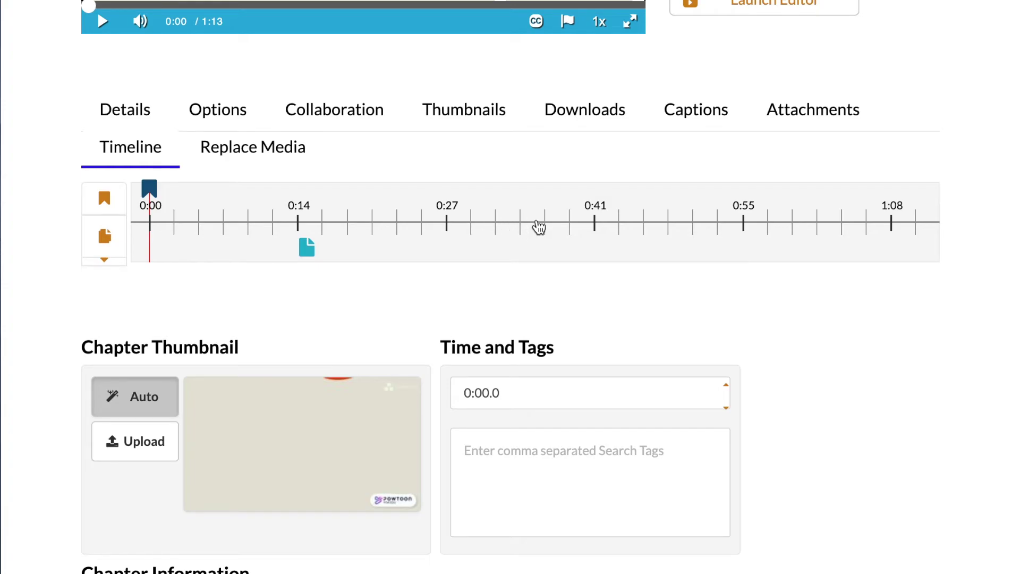
{"action": "mouse_move", "coordinate": [150, 223]}
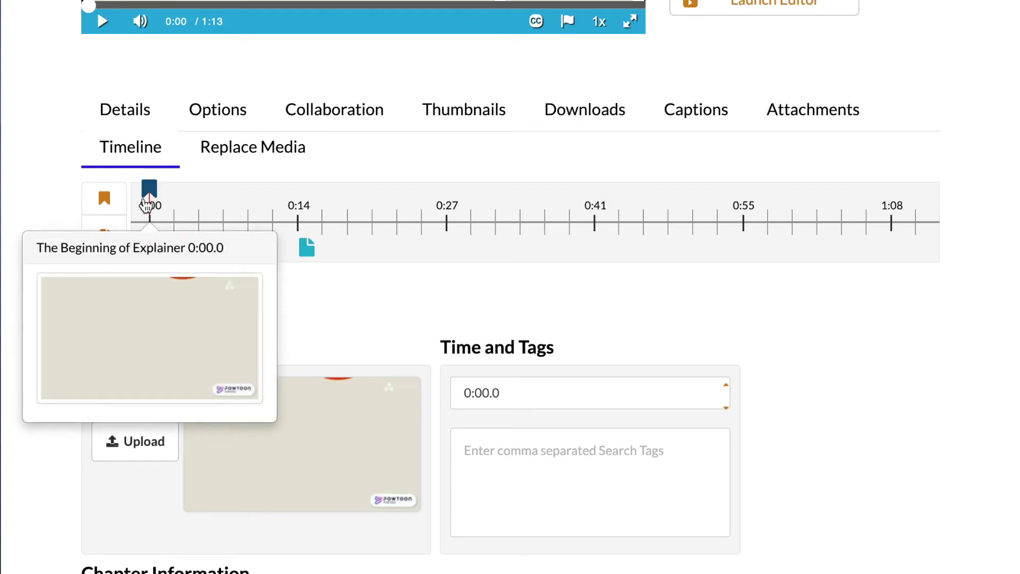
{"action": "left_click", "coordinate": [104, 198]}
{"action": "scroll", "coordinate": [391, 114], "scroll_direction": "up", "scroll_amount": 4}
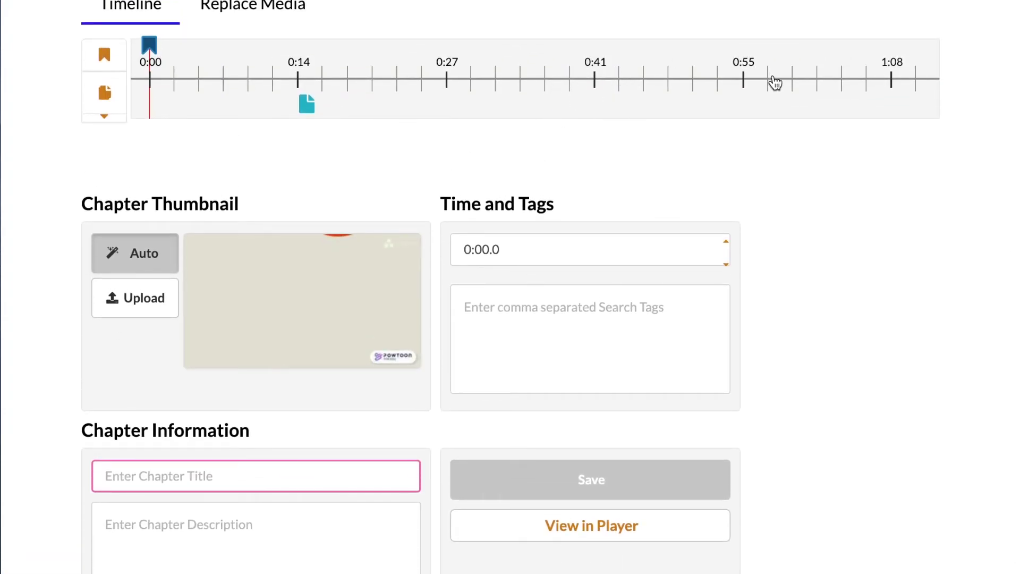
Set the new chapter's time to 0:40.0 and title it 'The Middle of Explainer'.
{"action": "left_click", "coordinate": [488, 249]}
{"action": "key", "text": "BackSpace"}
{"action": "key", "text": "BackSpace"}
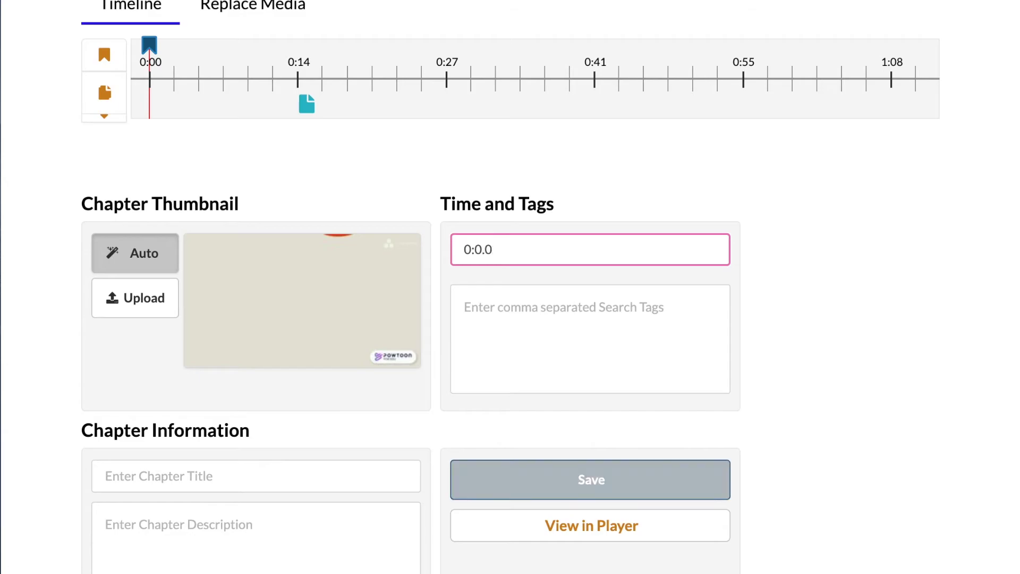
{"action": "type", "text": "40"}
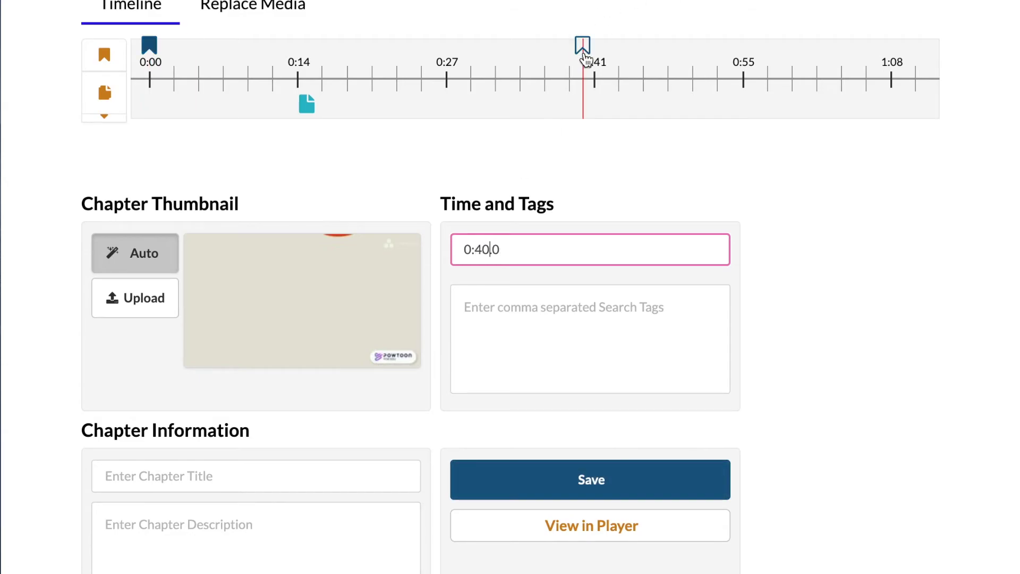
{"action": "scroll", "coordinate": [576, 287], "scroll_direction": "down", "scroll_amount": 3}
{"action": "left_click", "coordinate": [386, 319]}
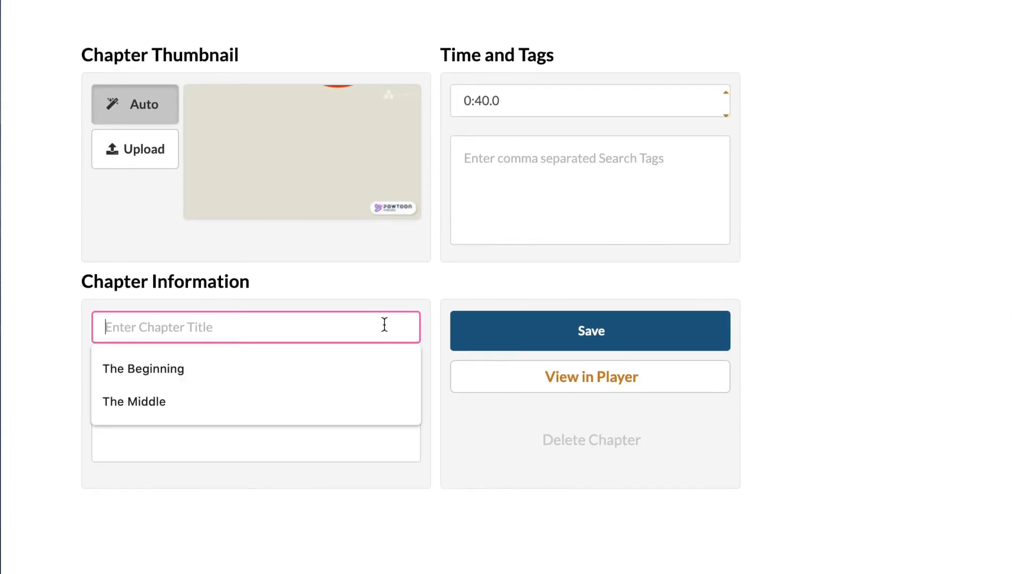
{"action": "left_click", "coordinate": [369, 402]}
{"action": "type", "text": "of "}
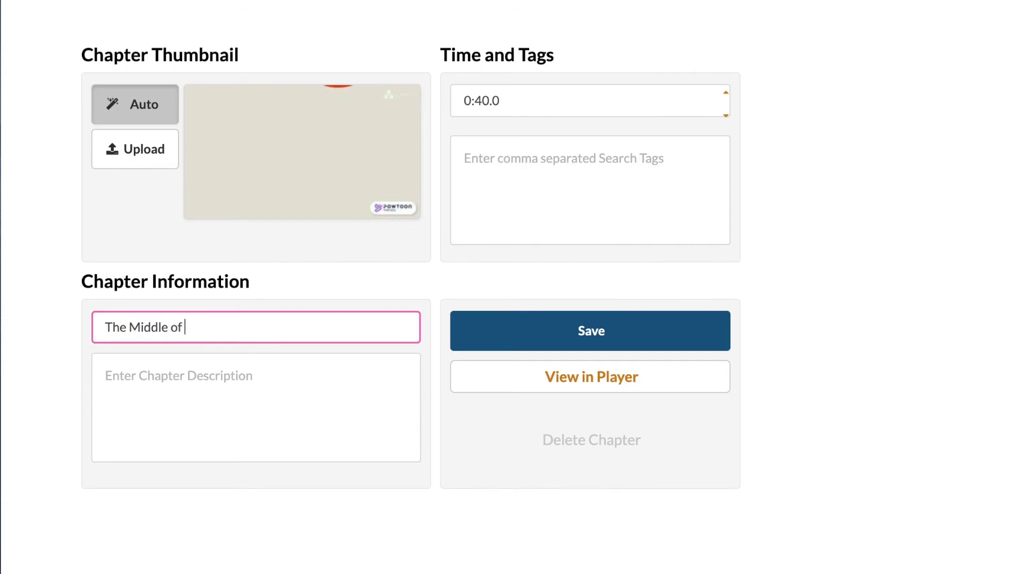
{"action": "type", "text": "Explainer"}
Add the description 'What happens in the section' and tags middle, powtoon, schooltube, then save.
{"action": "left_click", "coordinate": [321, 379]}
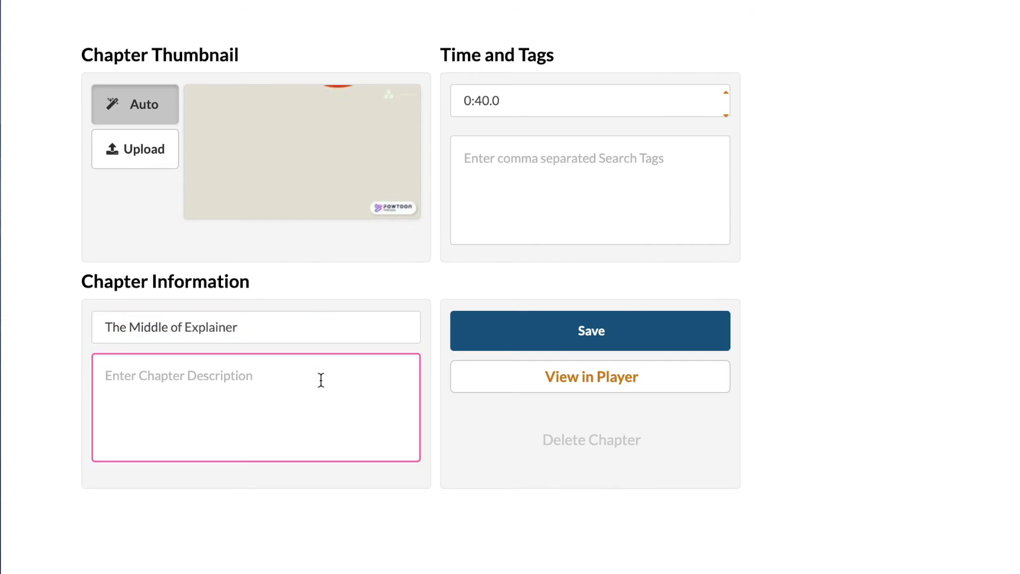
{"action": "type", "text": "WHat happens in the secon"}
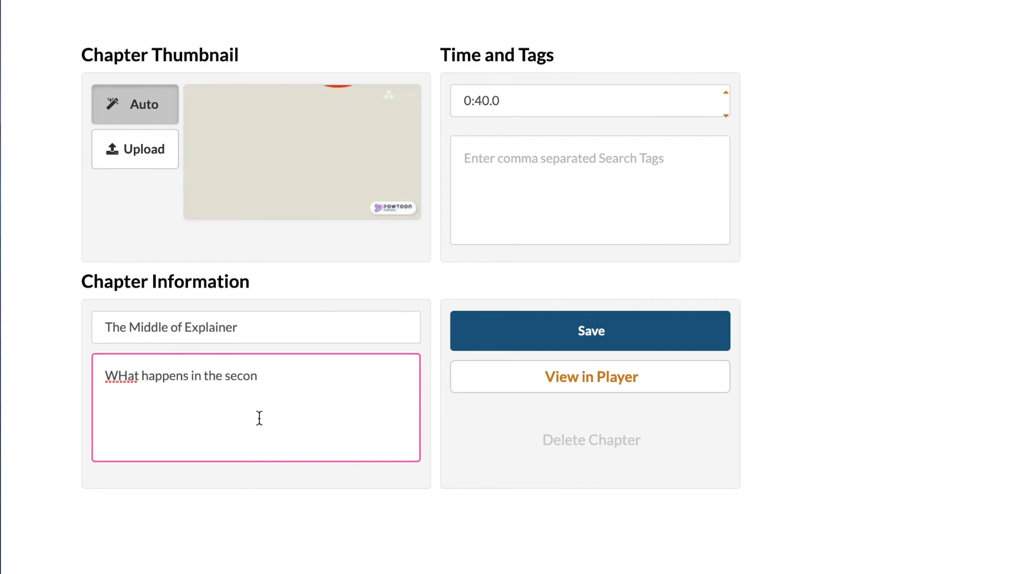
{"action": "left_click", "coordinate": [129, 375]}
{"action": "key", "text": "BackSpace"}
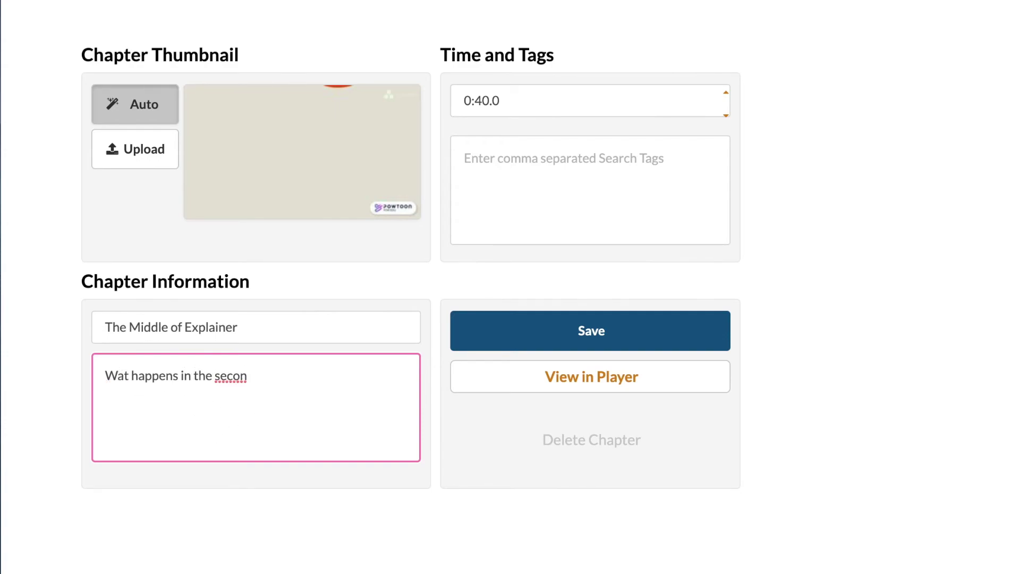
{"action": "type", "text": "h"}
{"action": "key", "text": "BackSpace"}
{"action": "key", "text": "BackSpace"}
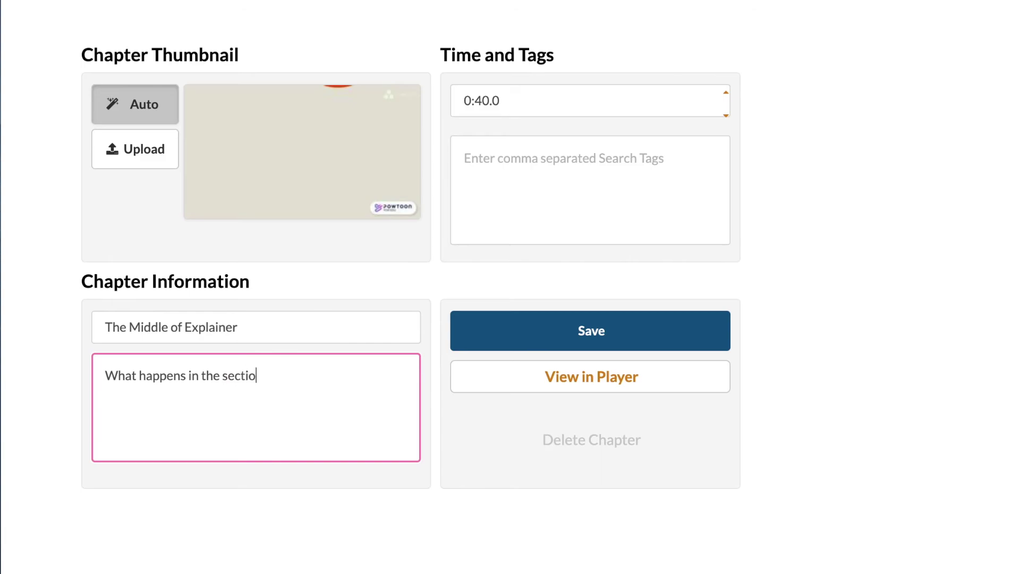
{"action": "left_click", "coordinate": [646, 184]}
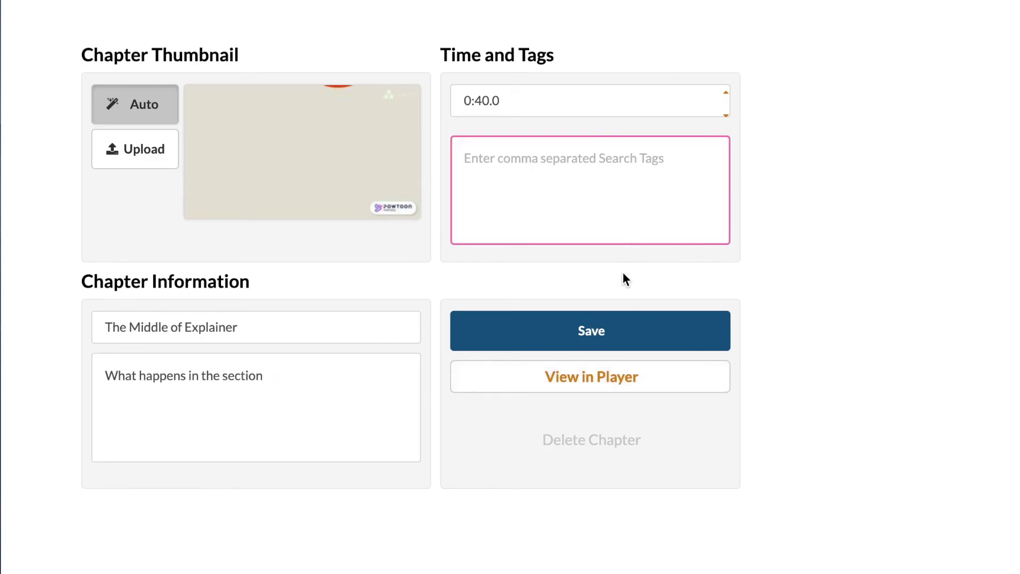
{"action": "type", "text": "middle, powtoon"}
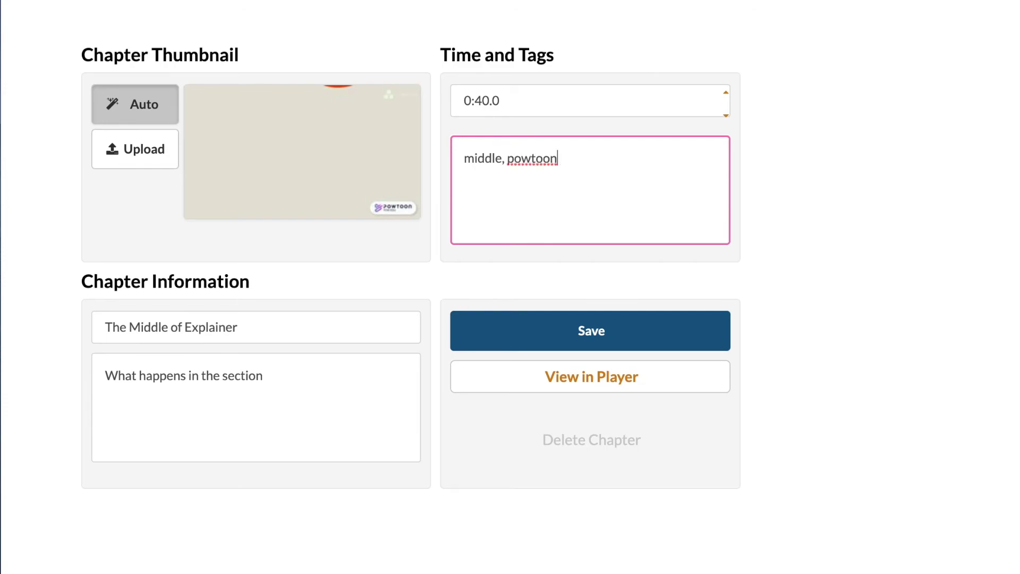
{"action": "type", "text": ", schooltube"}
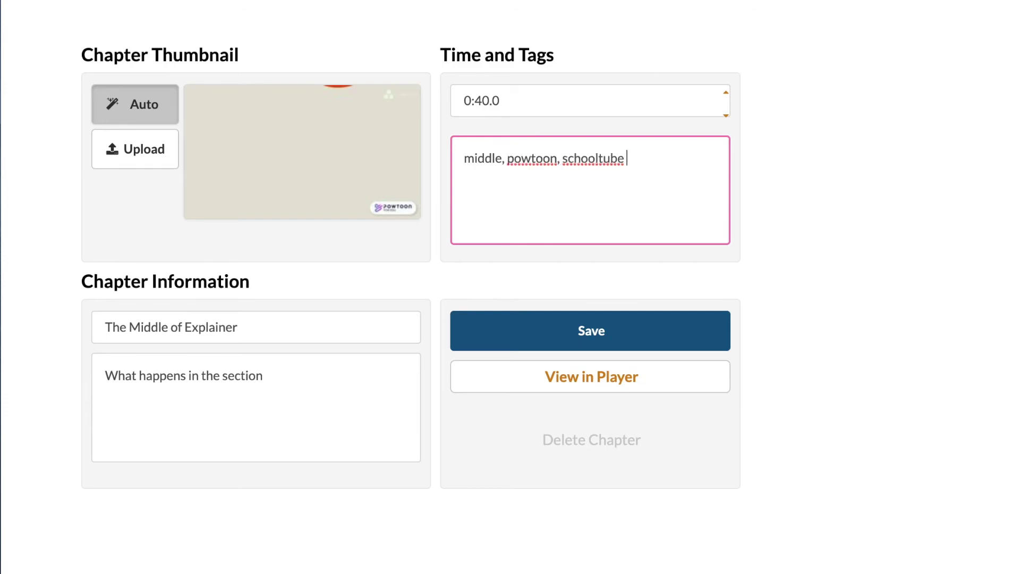
{"action": "left_click", "coordinate": [662, 334]}
Check the 0:40 bookmark and switch the player to a side-by-side slides and presenter layout.
{"action": "scroll", "coordinate": [766, 200], "scroll_direction": "up", "scroll_amount": 7}
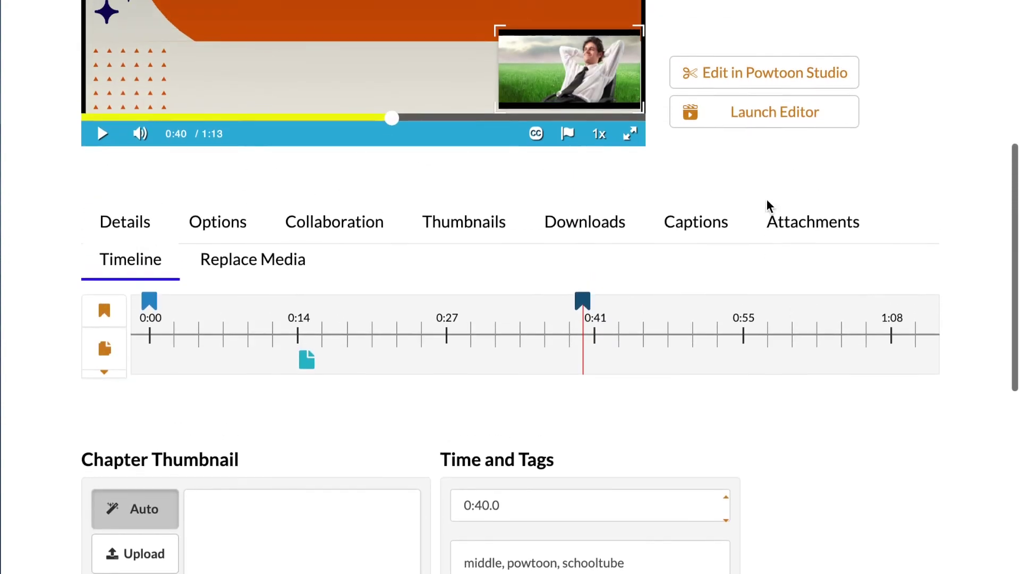
{"action": "scroll", "coordinate": [766, 200], "scroll_direction": "up", "scroll_amount": 3}
{"action": "mouse_move", "coordinate": [582, 441]}
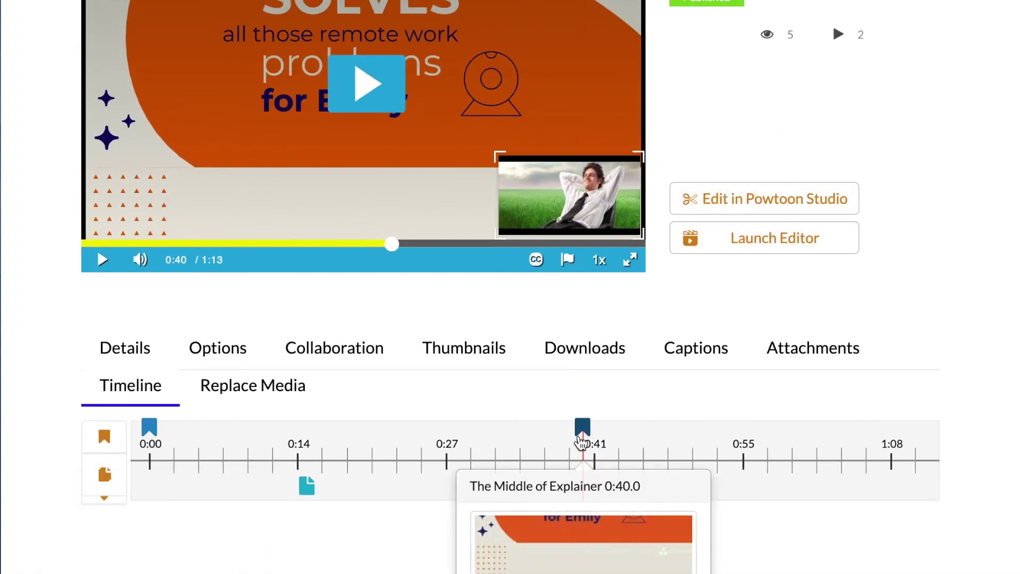
{"action": "scroll", "coordinate": [439, 280], "scroll_direction": "up", "scroll_amount": 2}
{"action": "scroll", "coordinate": [440, 280], "scroll_direction": "down", "scroll_amount": 1}
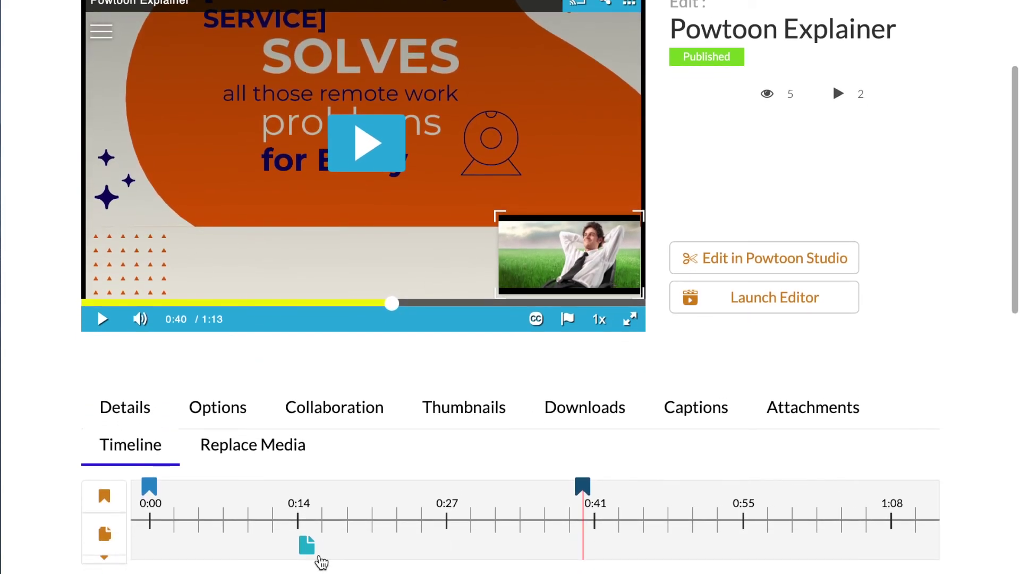
{"action": "mouse_move", "coordinate": [603, 261]}
{"action": "mouse_move", "coordinate": [618, 244]}
{"action": "left_mouse_down"}
{"action": "mouse_move", "coordinate": [491, 205]}
{"action": "mouse_move", "coordinate": [619, 248]}
{"action": "left_mouse_up"}
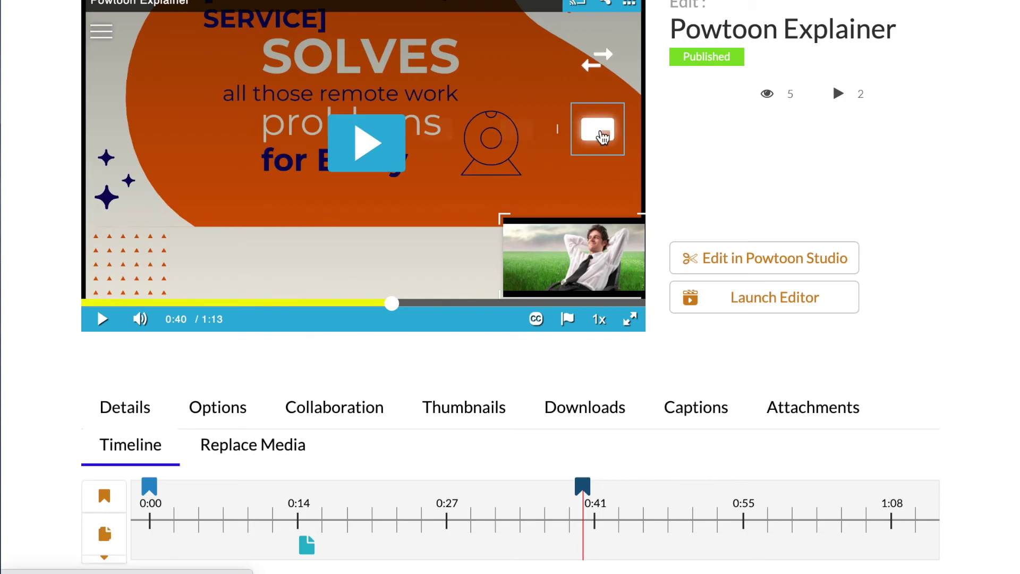
{"action": "left_click", "coordinate": [524, 134]}
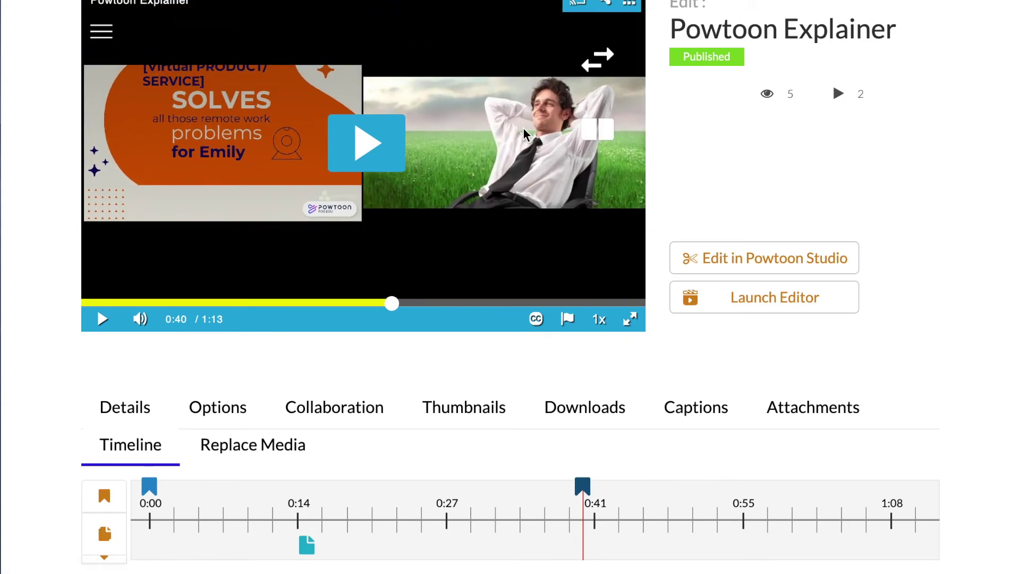
{"action": "scroll", "coordinate": [562, 226], "scroll_direction": "up", "scroll_amount": 2}
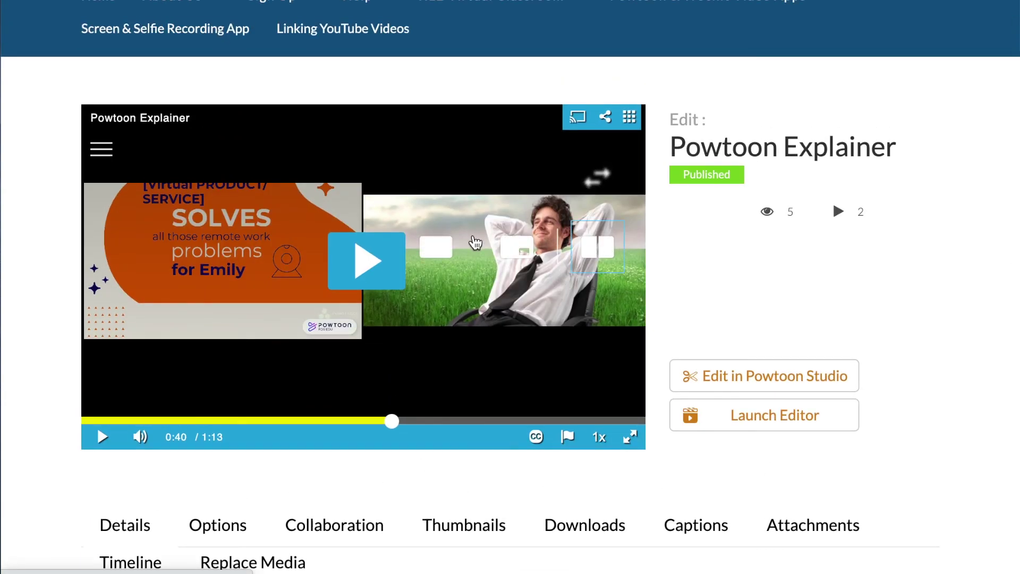
Switch to picture-in-picture with a bottom-right presenter inset and review the 0:00 and 0:40 chapters.
{"action": "left_click", "coordinate": [519, 249]}
{"action": "scroll", "coordinate": [523, 263], "scroll_direction": "down", "scroll_amount": 3}
{"action": "scroll", "coordinate": [645, 449], "scroll_direction": "up", "scroll_amount": 4}
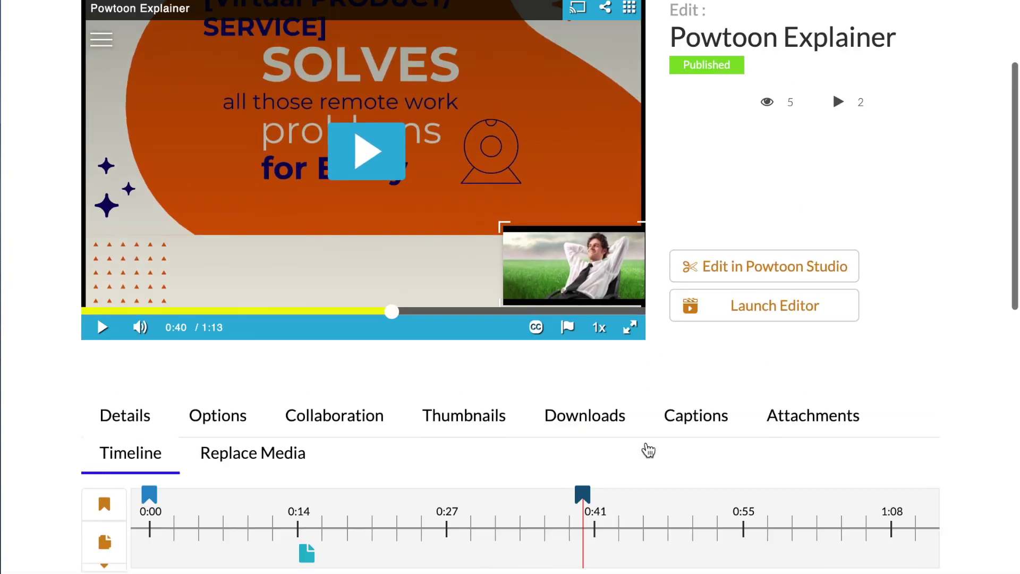
{"action": "scroll", "coordinate": [646, 447], "scroll_direction": "down", "scroll_amount": 7}
{"action": "scroll", "coordinate": [647, 449], "scroll_direction": "up", "scroll_amount": 7}
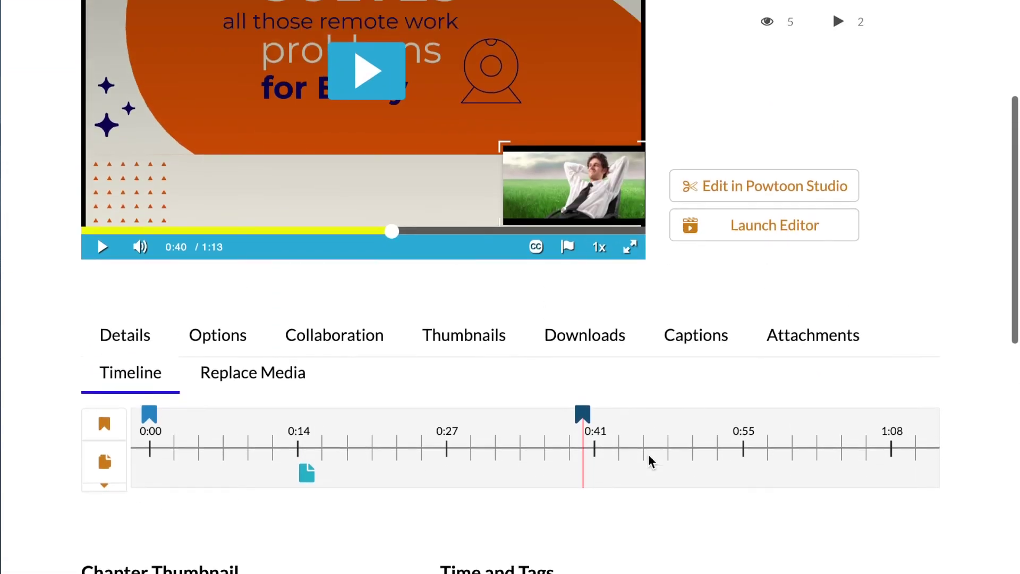
{"action": "scroll", "coordinate": [919, 393], "scroll_direction": "down", "scroll_amount": 4}
{"action": "scroll", "coordinate": [919, 396], "scroll_direction": "up", "scroll_amount": 4}
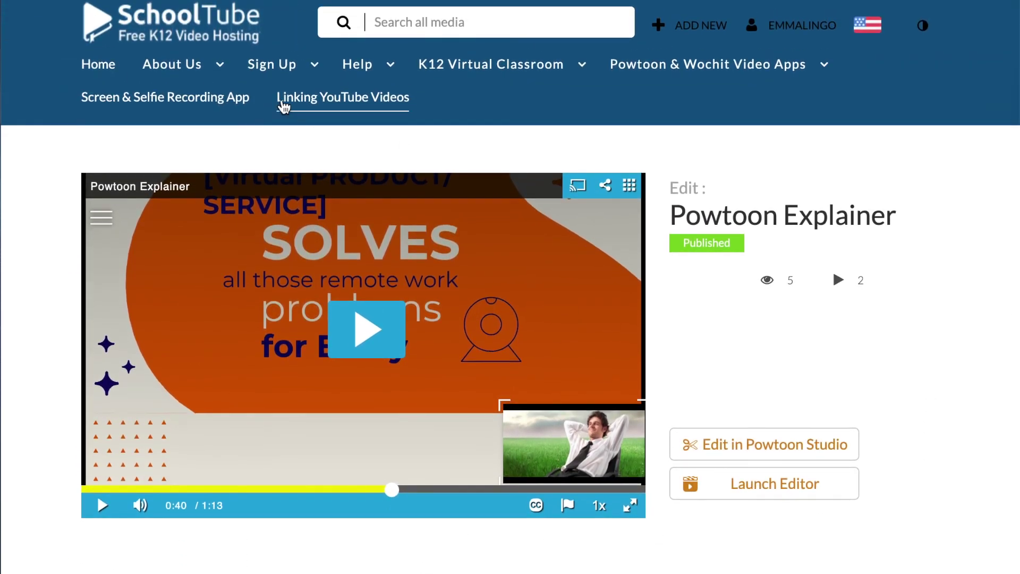
{"action": "mouse_move", "coordinate": [366, 67]}
{"action": "scroll", "coordinate": [986, 317], "scroll_direction": "down", "scroll_amount": 3}
{"action": "scroll", "coordinate": [986, 317], "scroll_direction": "down", "scroll_amount": 2}
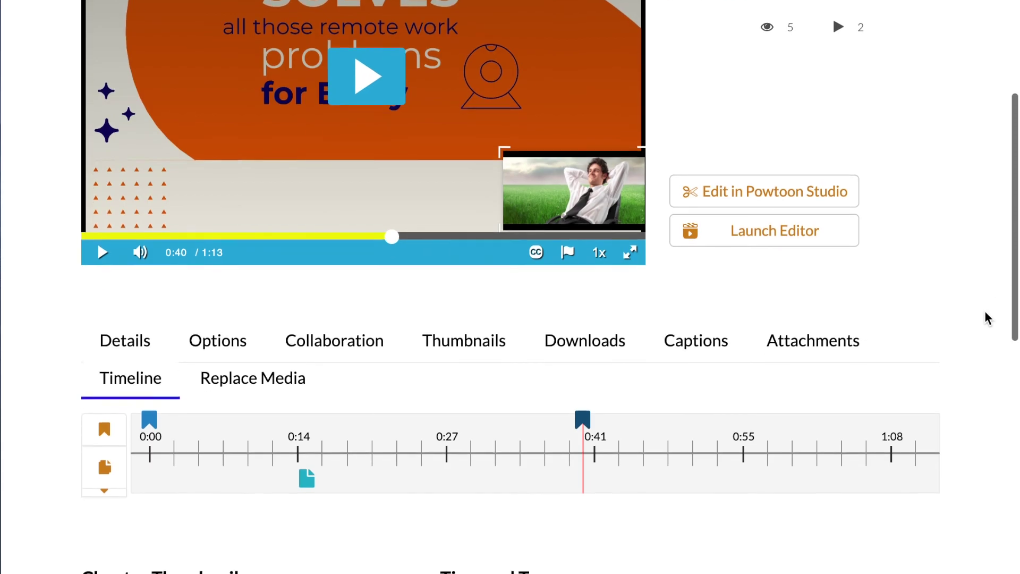
{"action": "scroll", "coordinate": [985, 322], "scroll_direction": "up", "scroll_amount": 5}
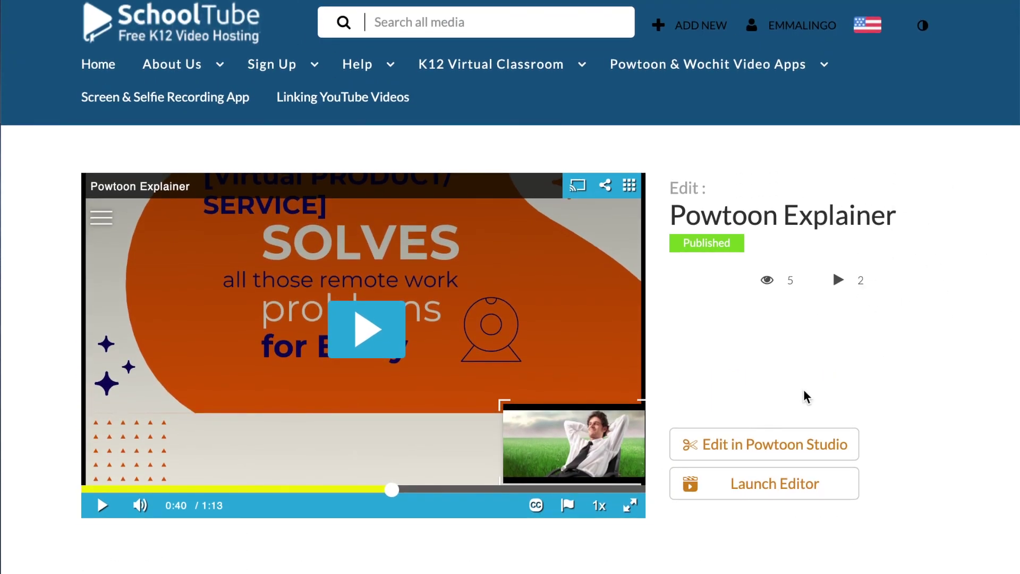
{"action": "scroll", "coordinate": [803, 392], "scroll_direction": "down", "scroll_amount": 7}
{"action": "scroll", "coordinate": [891, 382], "scroll_direction": "down", "scroll_amount": 3}
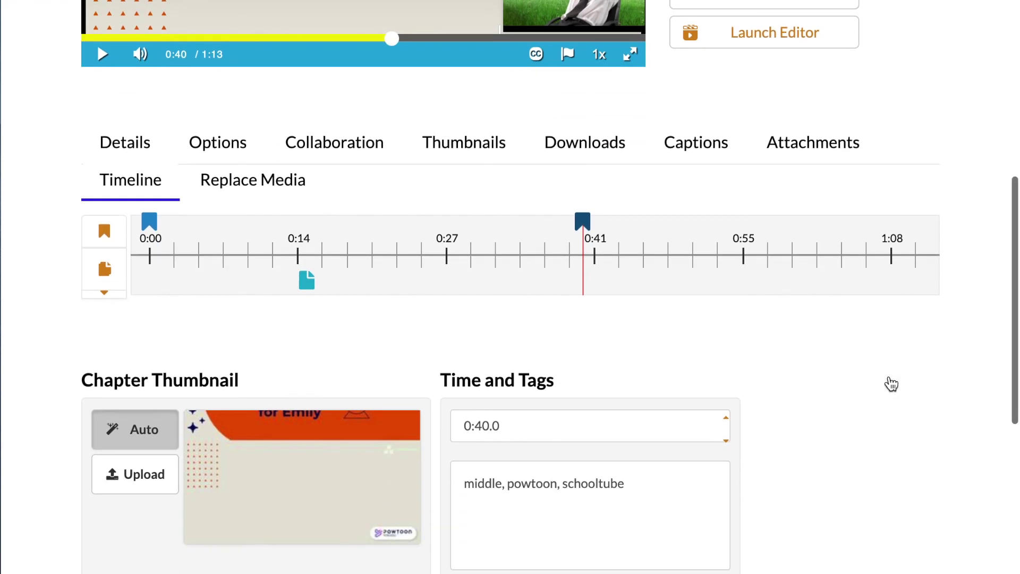